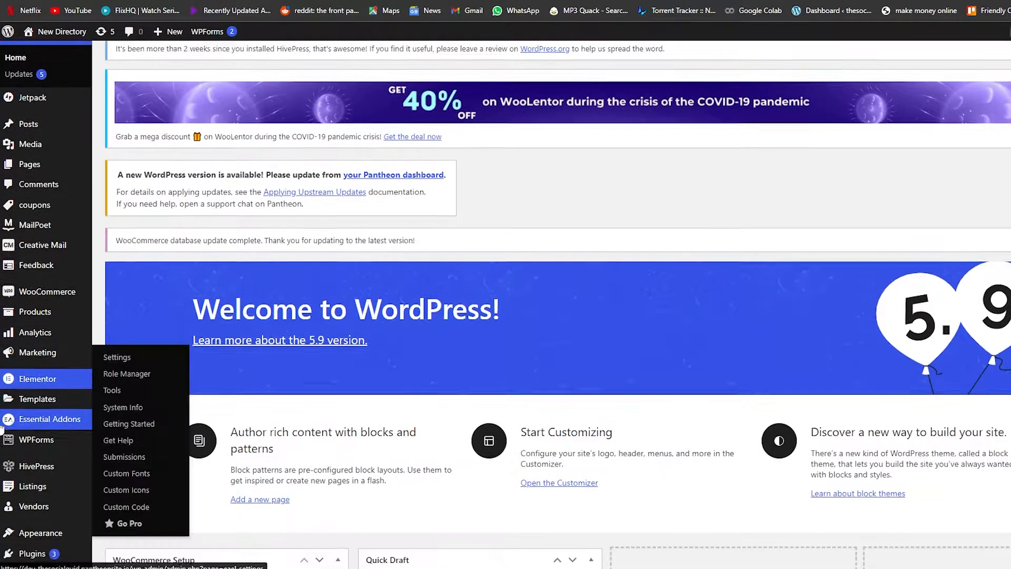
- Open the page for adding new plugins from the dashboard
scroll(11, 427, down, 2)
mouse_move(17, 474)
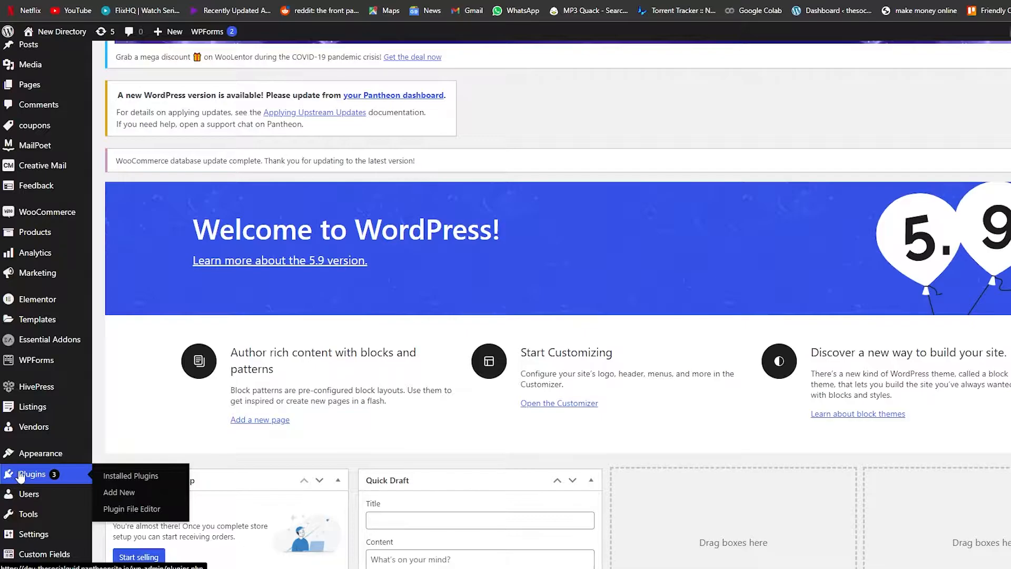
scroll(18, 366, up, 3)
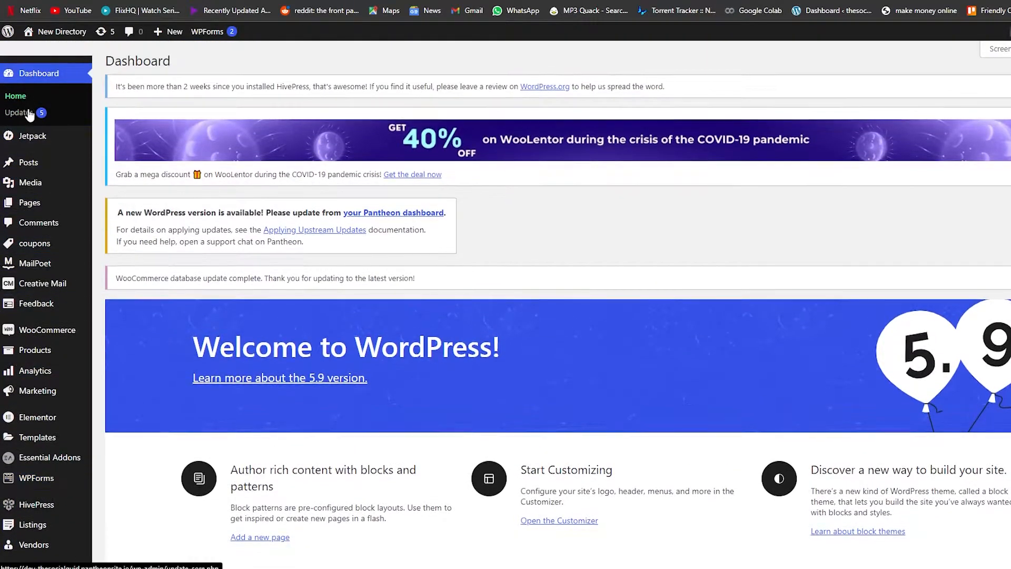
scroll(32, 161, down, 3)
scroll(40, 186, down, 2)
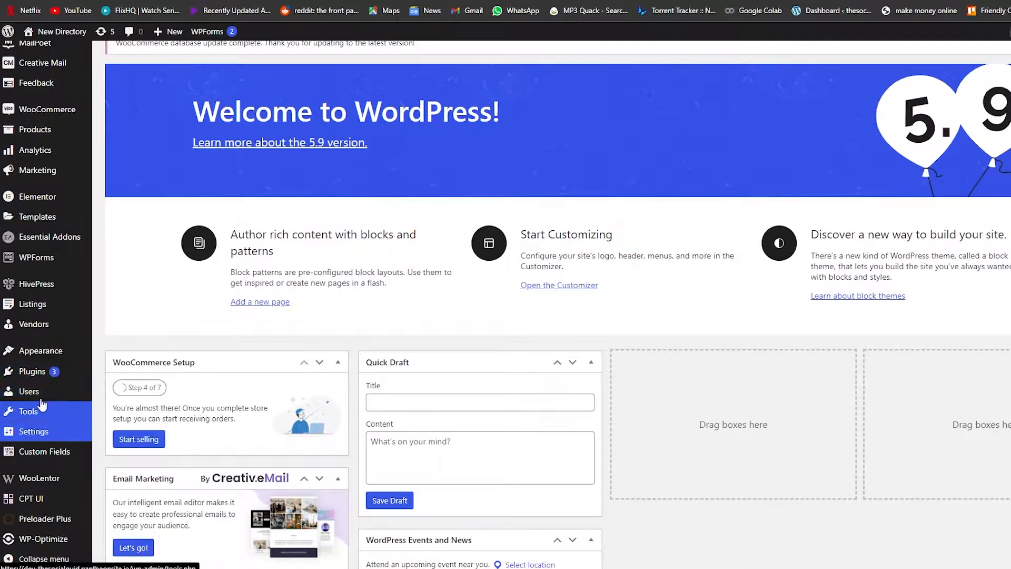
mouse_move(47, 376)
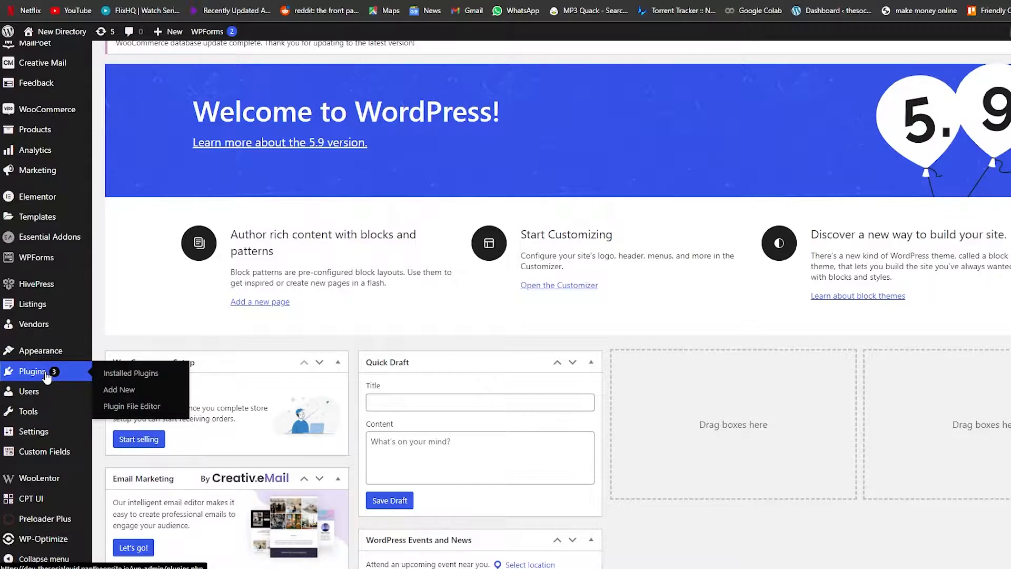
click(125, 395)
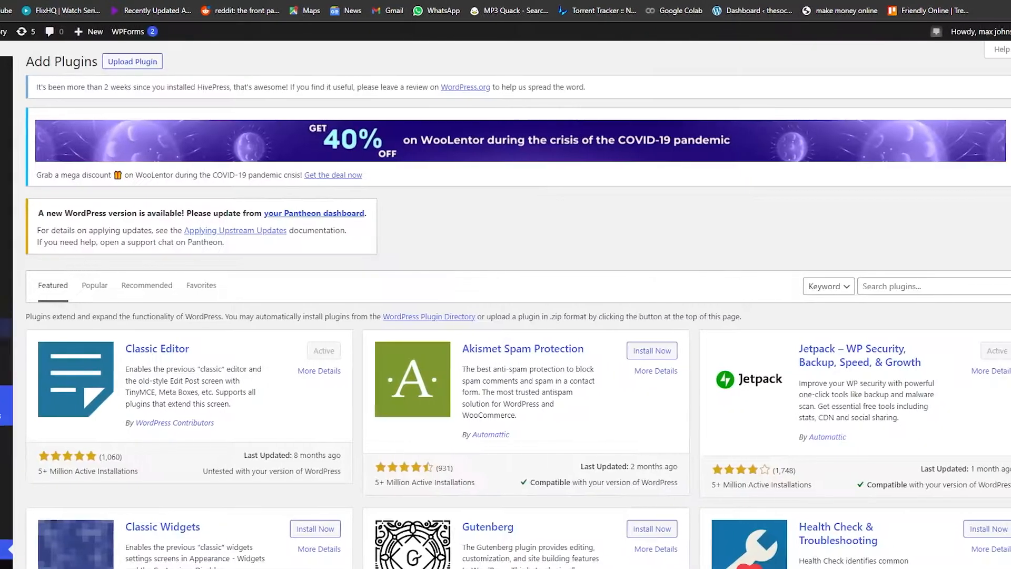
- Search the plugin directory for cmp, then install and activate the CMP – Coming Soon & Maintenance plugin by NiteoThemes
scroll(395, 258, down, 5)
scroll(331, 270, down, 2)
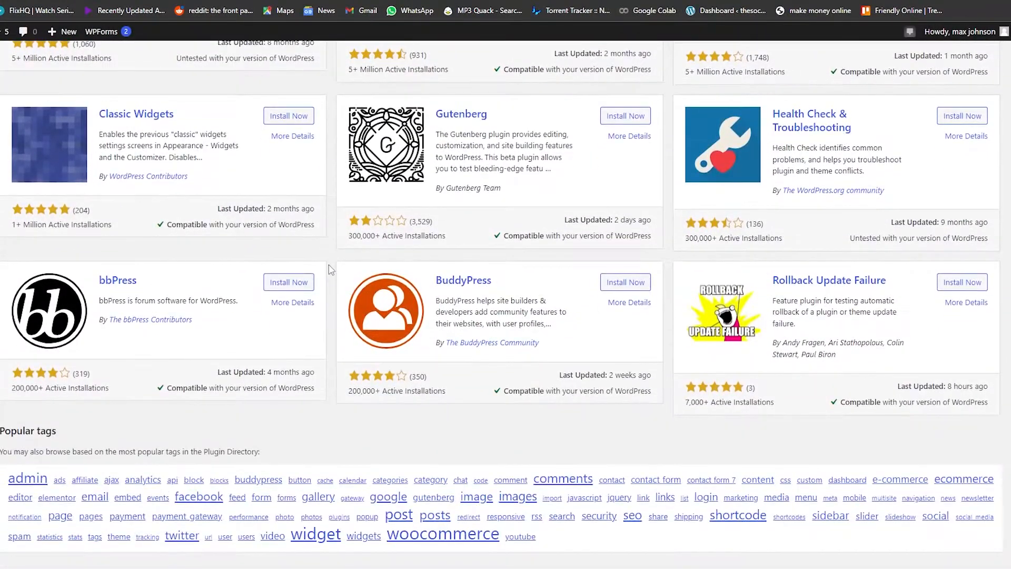
scroll(330, 274, up, 6)
scroll(330, 279, down, 2)
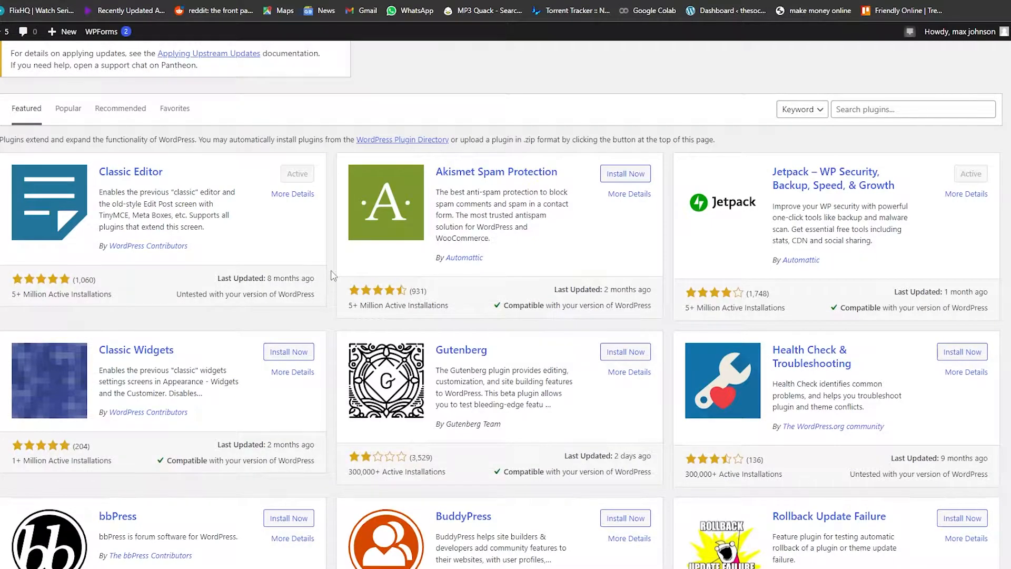
scroll(333, 274, up, 2)
click(860, 227)
text(cmp)
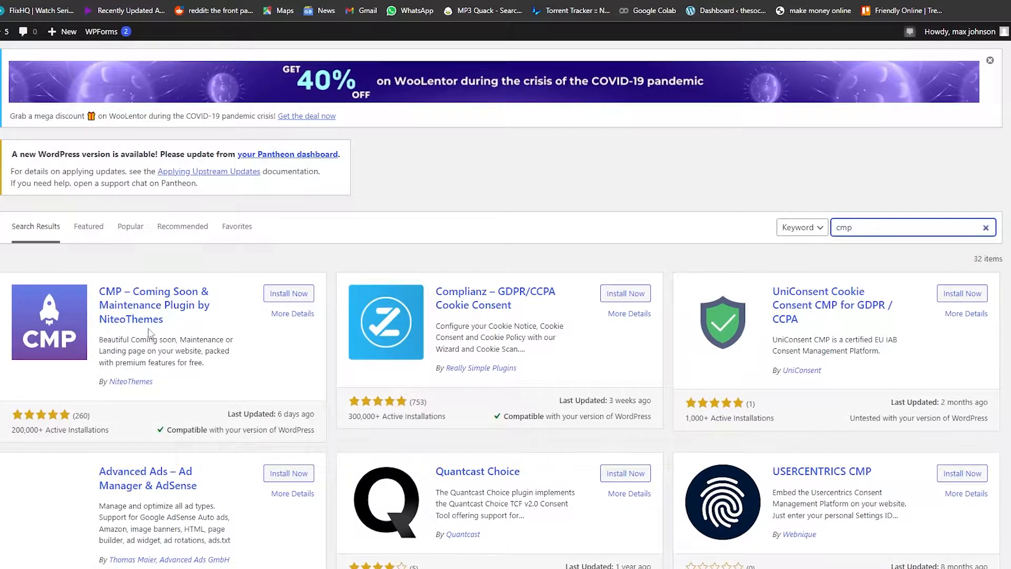
scroll(150, 334, up, 1)
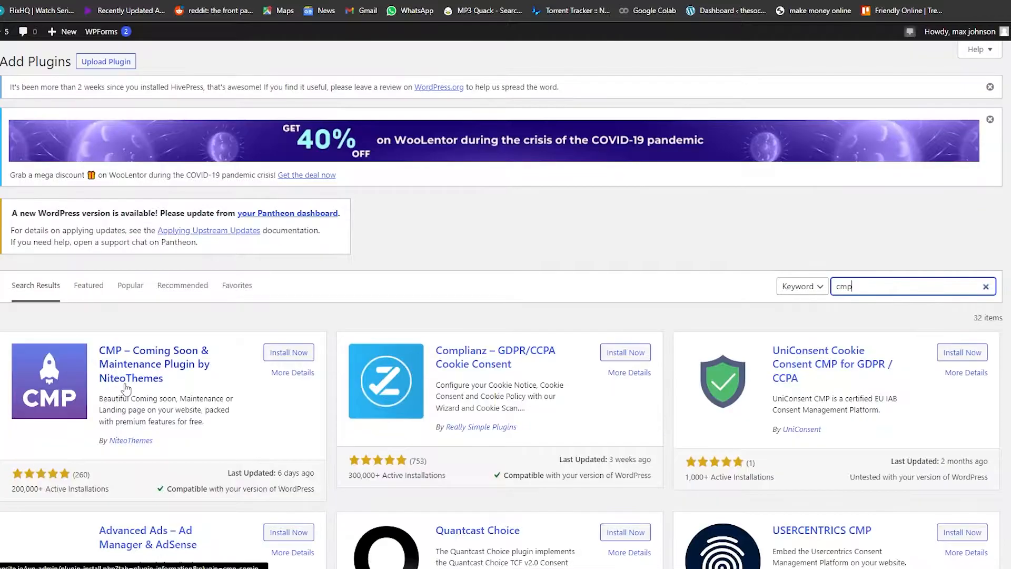
click(293, 357)
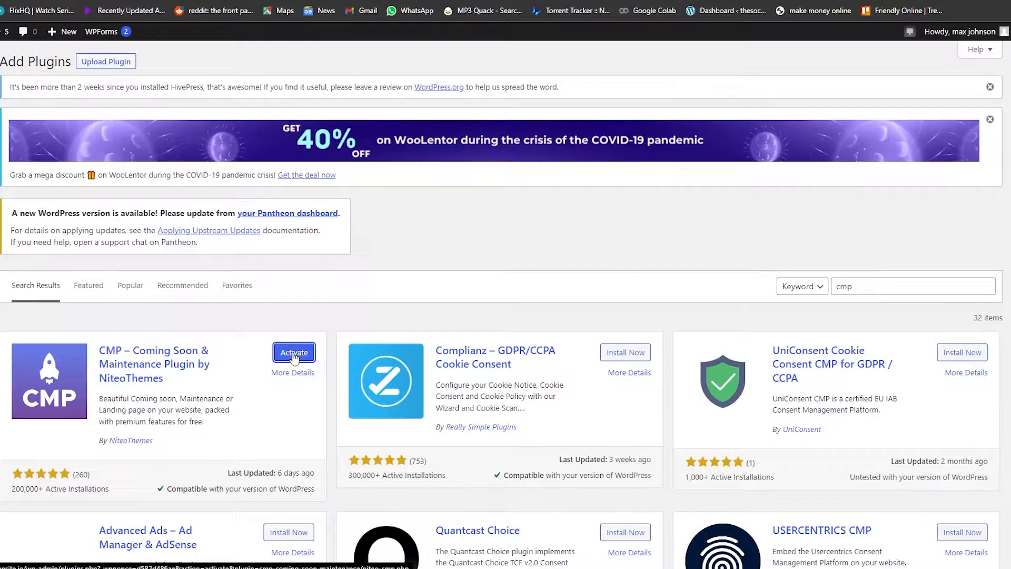
click(294, 358)
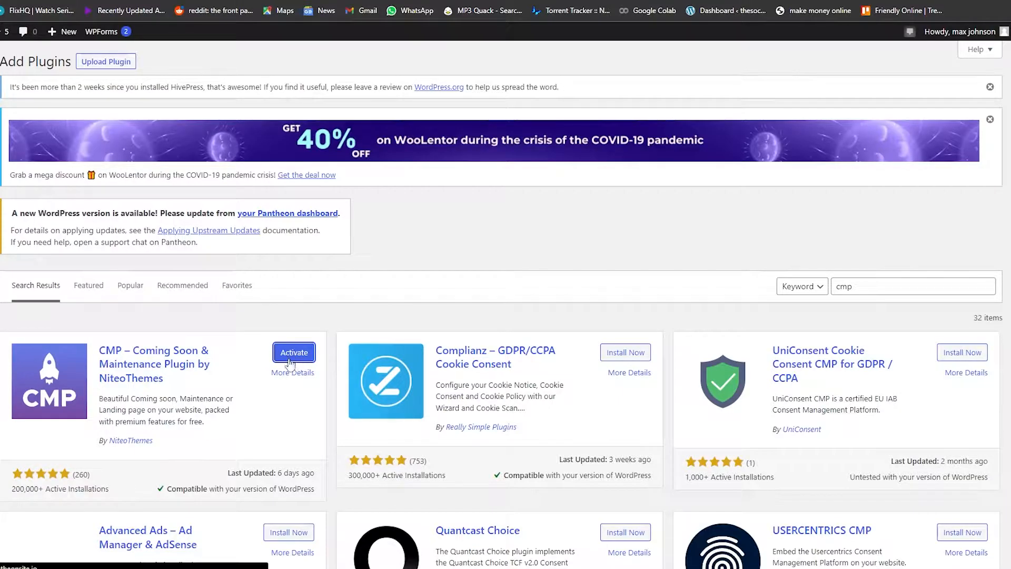
- Look through the installed plugins list to find the CMP - Coming Soon & Maintenance Plugin entry
scroll(287, 361, down, 3)
scroll(278, 356, up, 3)
scroll(263, 344, down, 4)
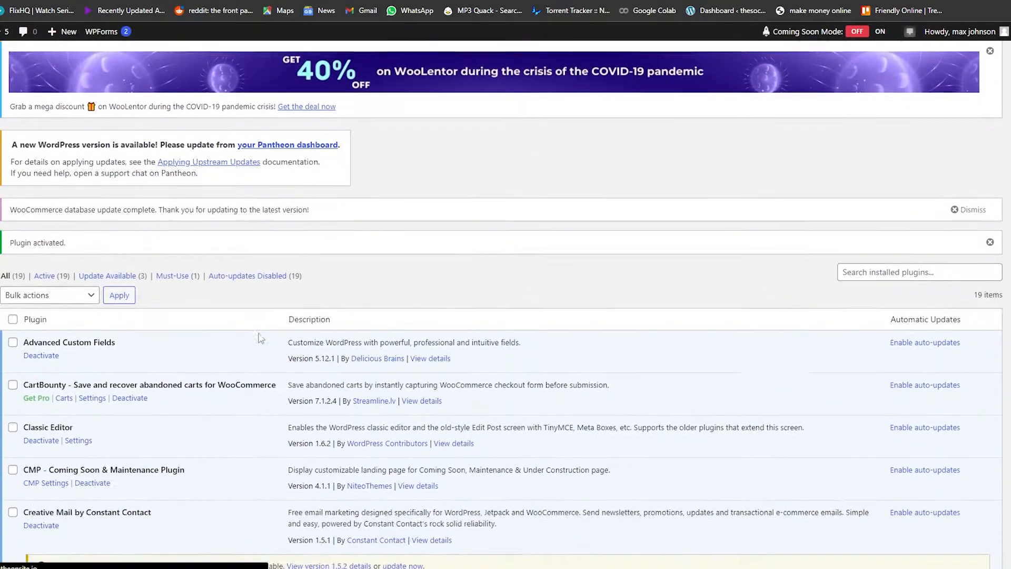
scroll(259, 338, down, 5)
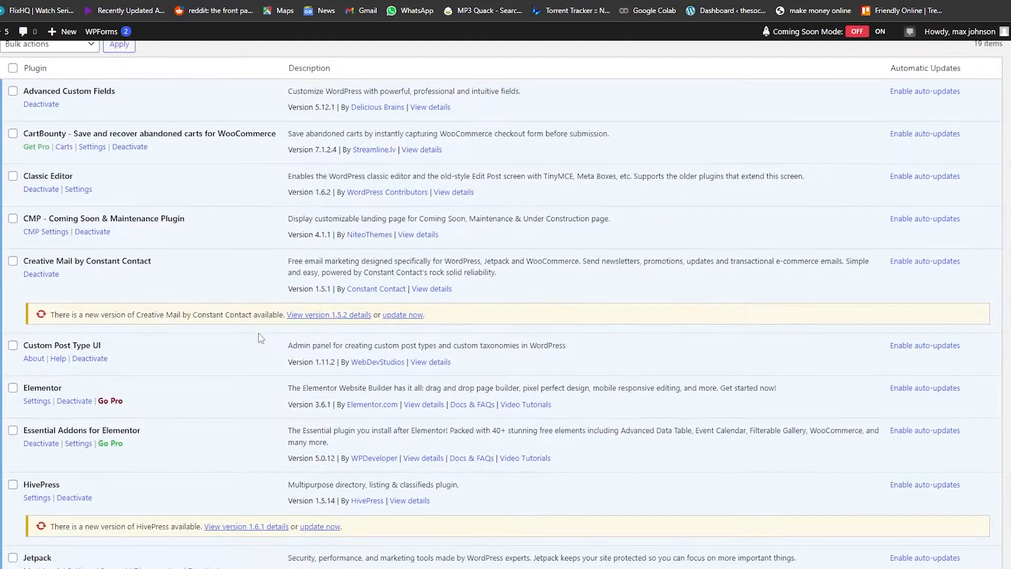
scroll(259, 338, down, 6)
scroll(259, 341, down, 2)
scroll(70, 269, up, 9)
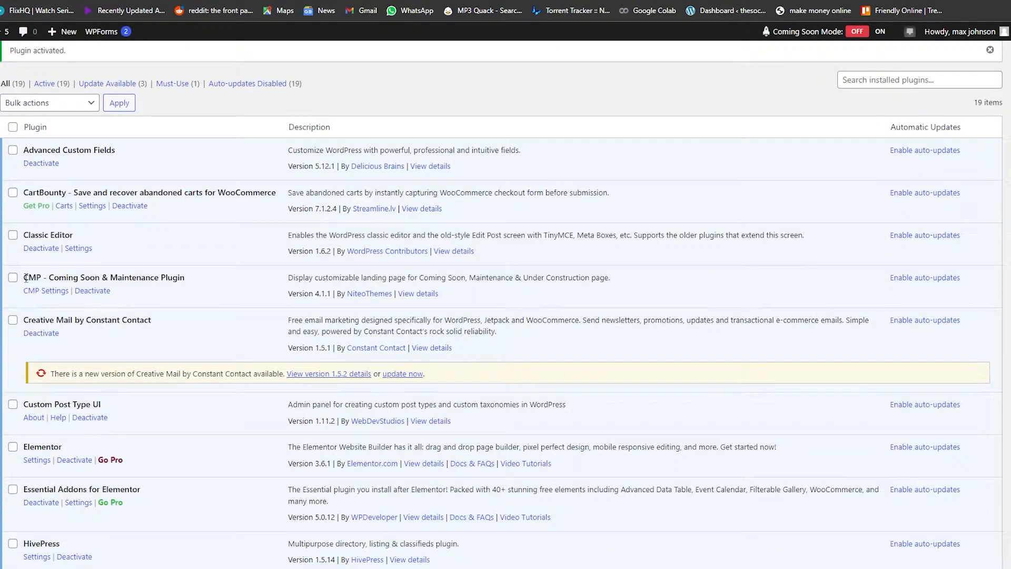
drag(25, 278, 204, 285)
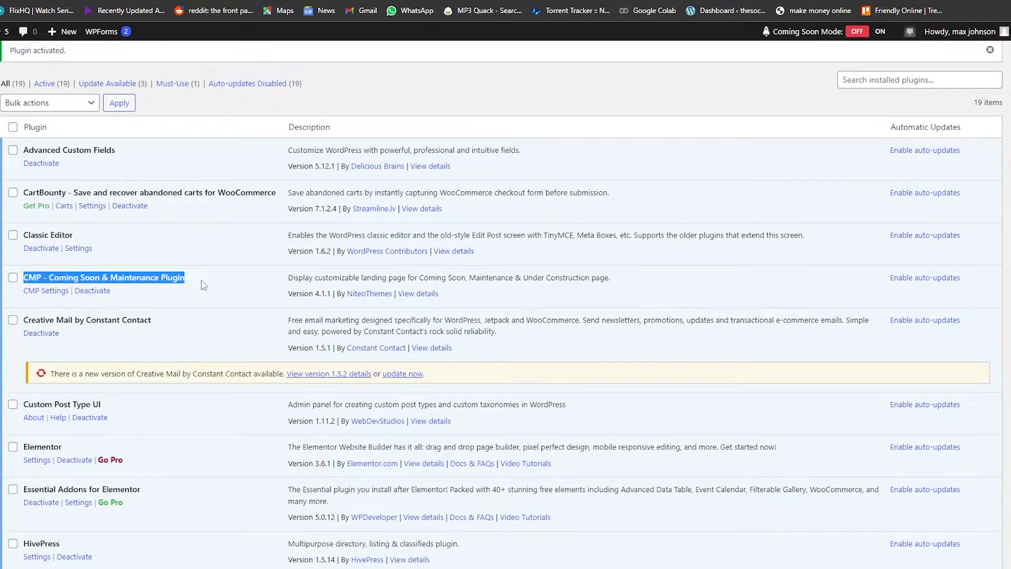
click(227, 277)
- Open the CMP Basic Setup settings page
scroll(16, 295, down, 4)
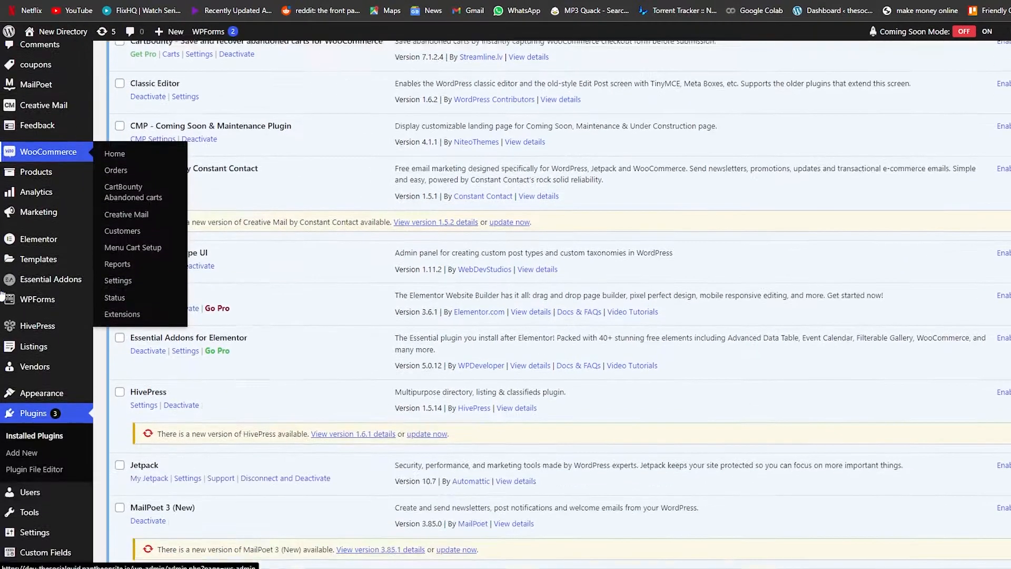
scroll(3, 295, down, 2)
mouse_move(50, 482)
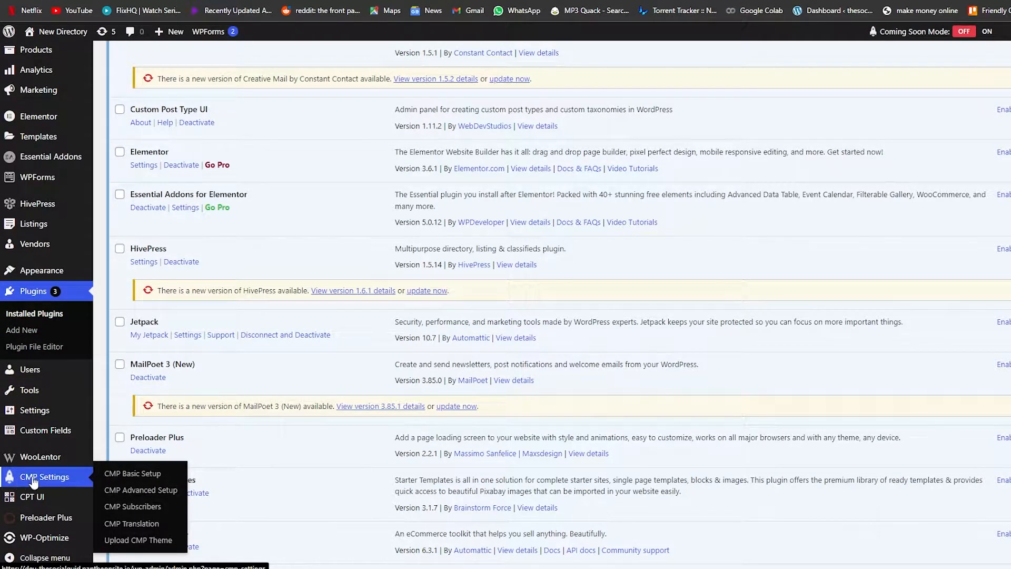
scroll(47, 516, down, 4)
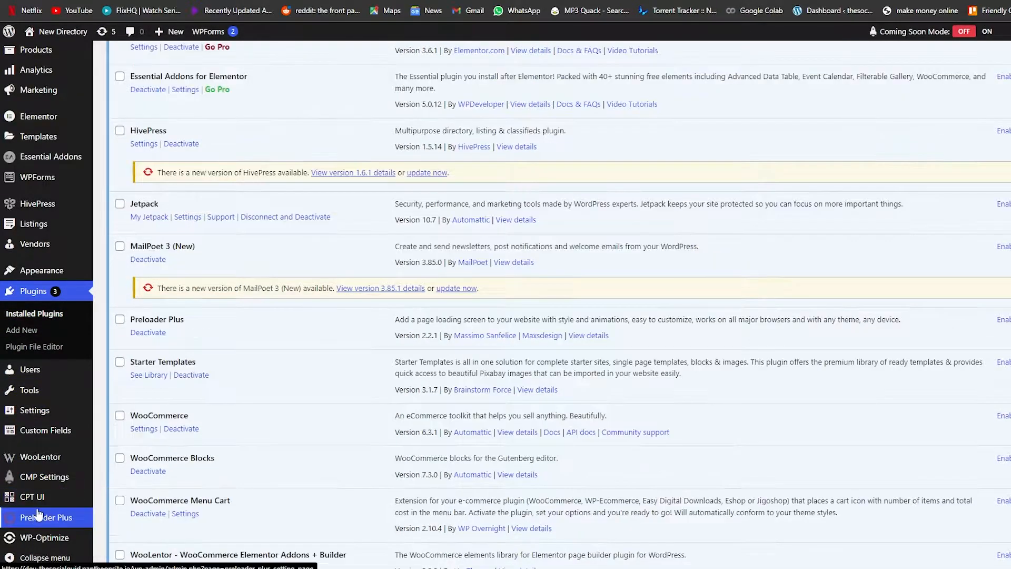
click(77, 484)
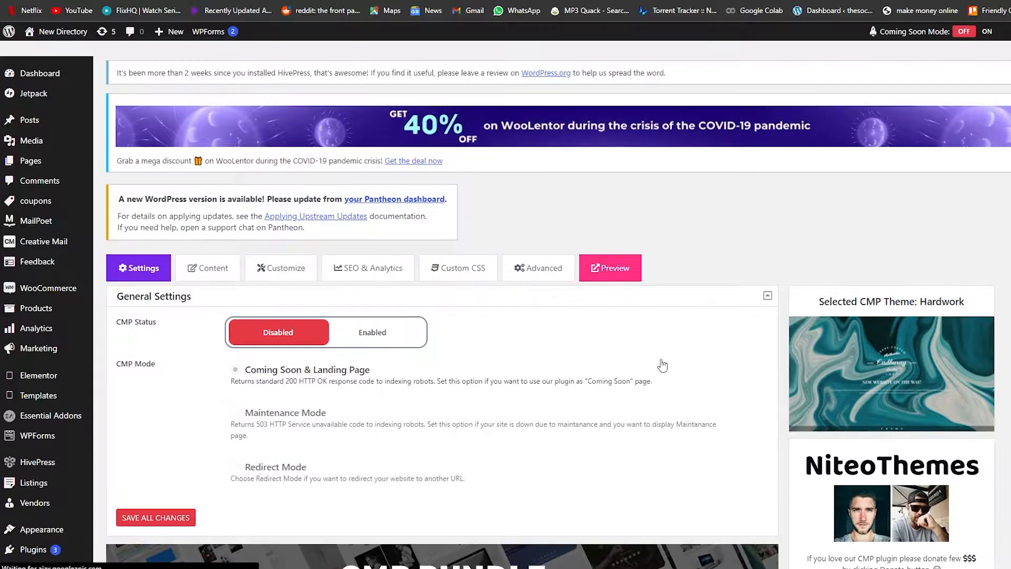
- Set the CMP status to Enabled and choose Maintenance Mode as the CMP mode
scroll(662, 365, down, 6)
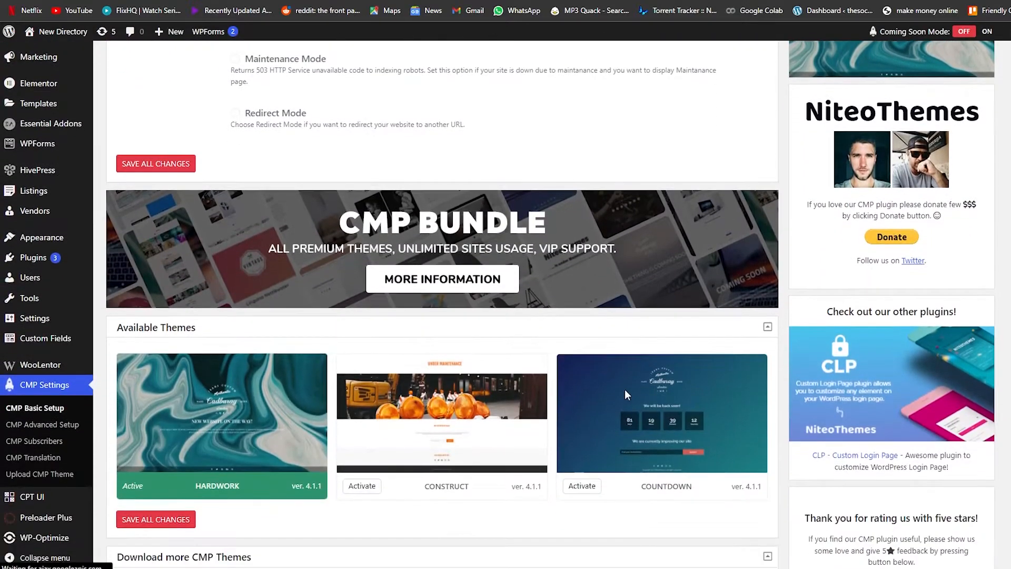
scroll(624, 390, up, 4)
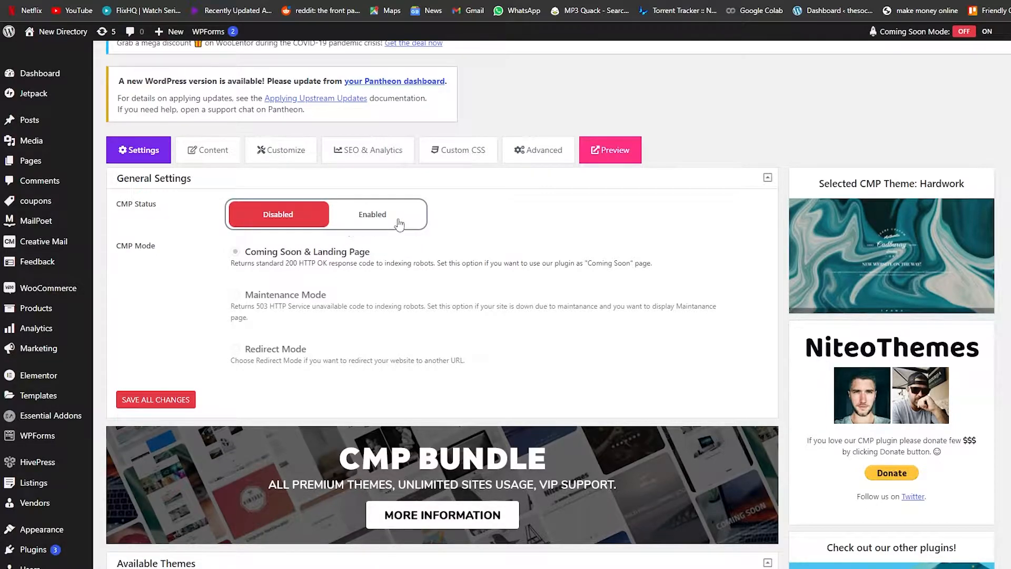
scroll(479, 362, down, 3)
scroll(536, 248, up, 4)
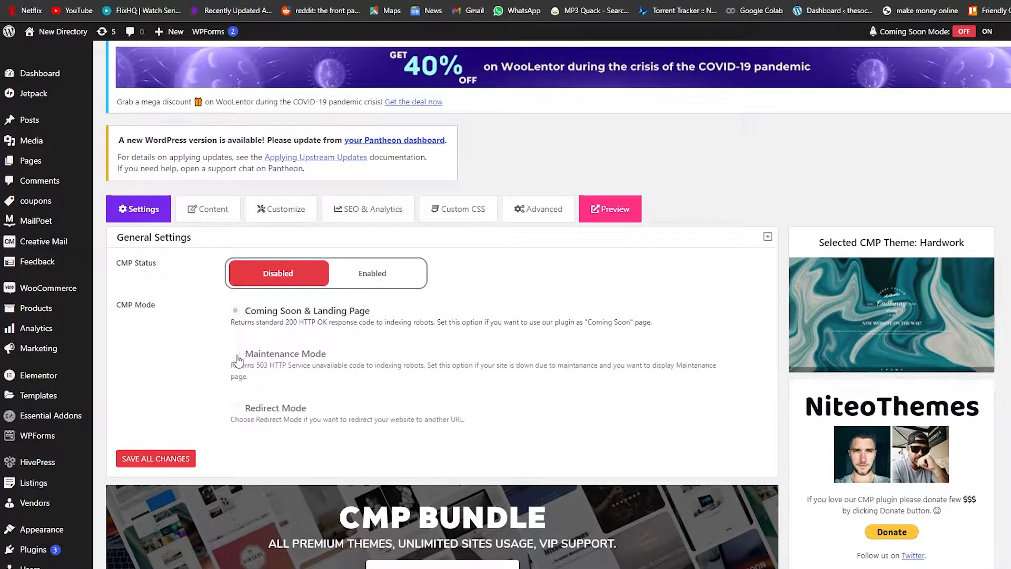
click(367, 275)
click(236, 407)
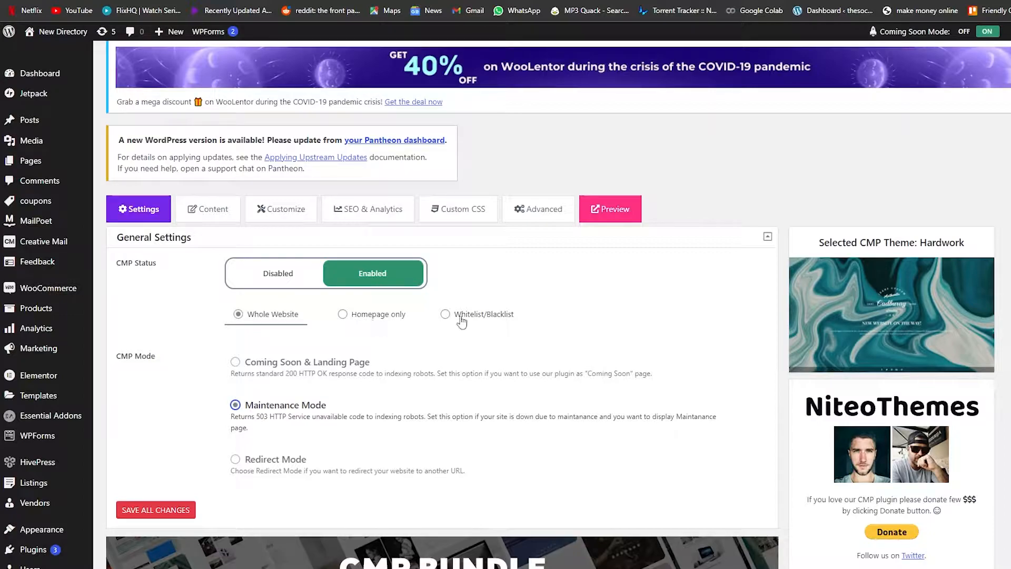
- Browse the available CMP themes and the additional downloadable themes further down the settings page
scroll(461, 318, down, 1)
scroll(461, 318, up, 1)
scroll(290, 321, down, 3)
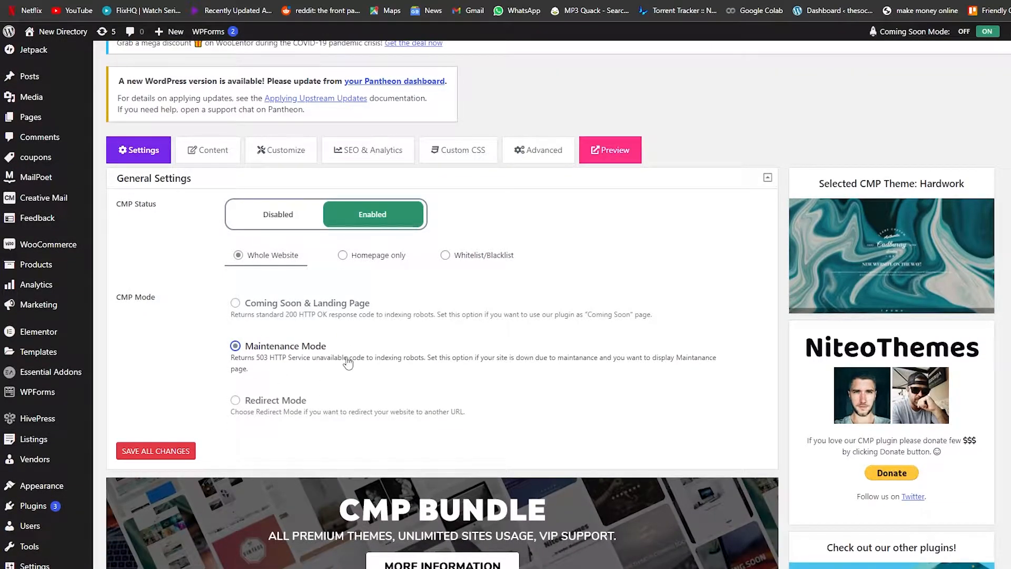
scroll(342, 376, down, 7)
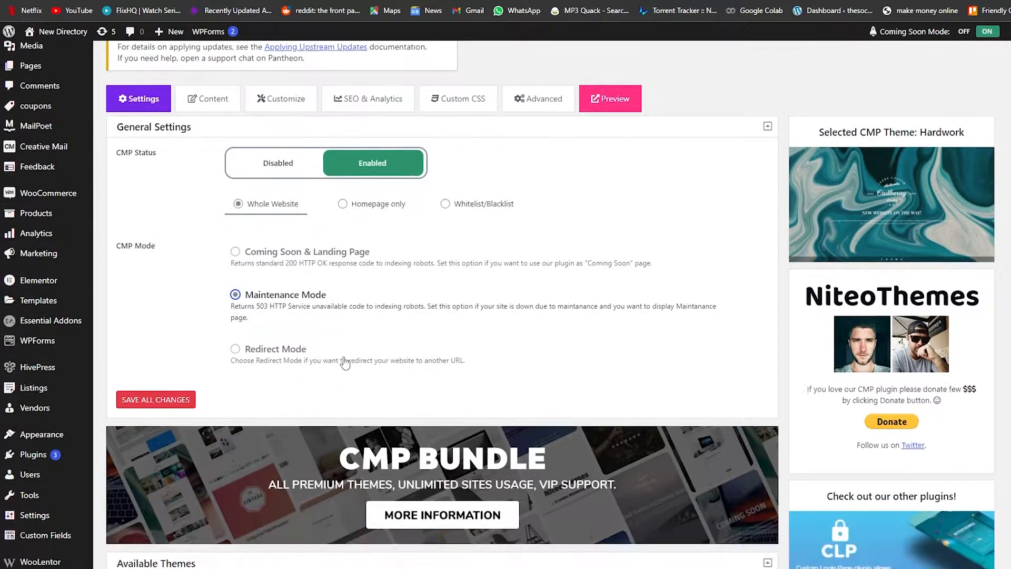
scroll(347, 356, down, 1)
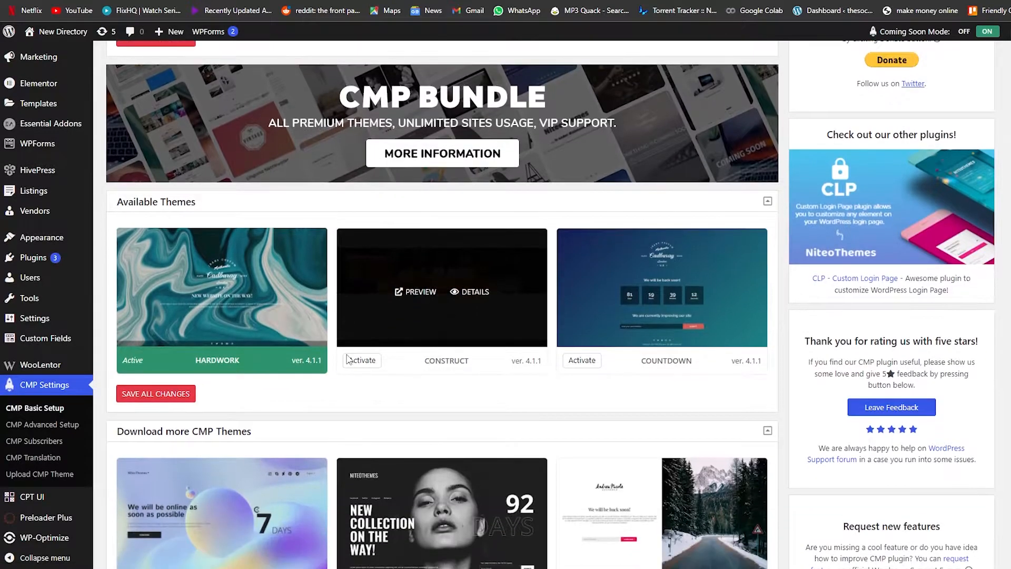
scroll(339, 372, down, 1)
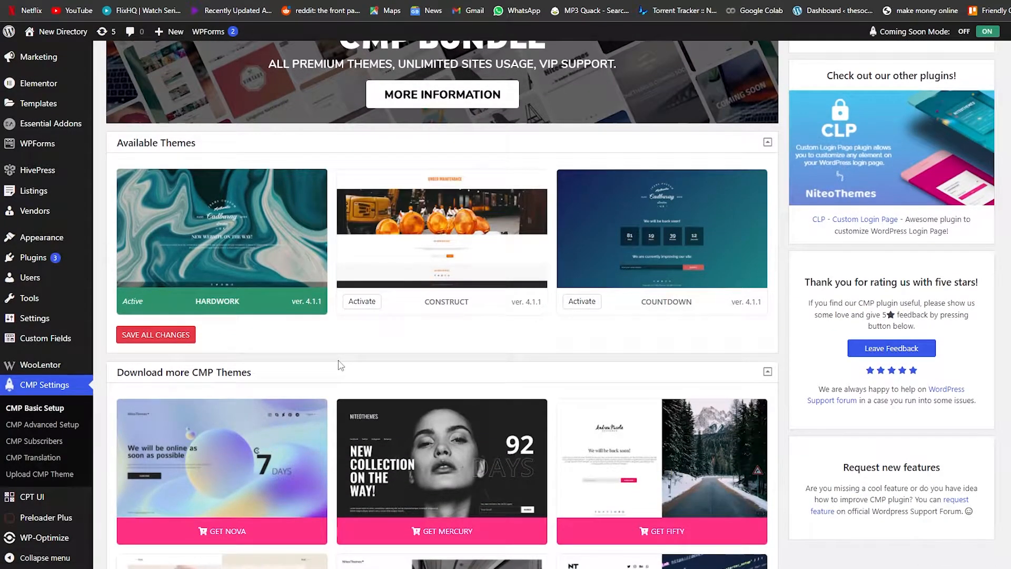
scroll(340, 365, up, 2)
scroll(338, 359, down, 5)
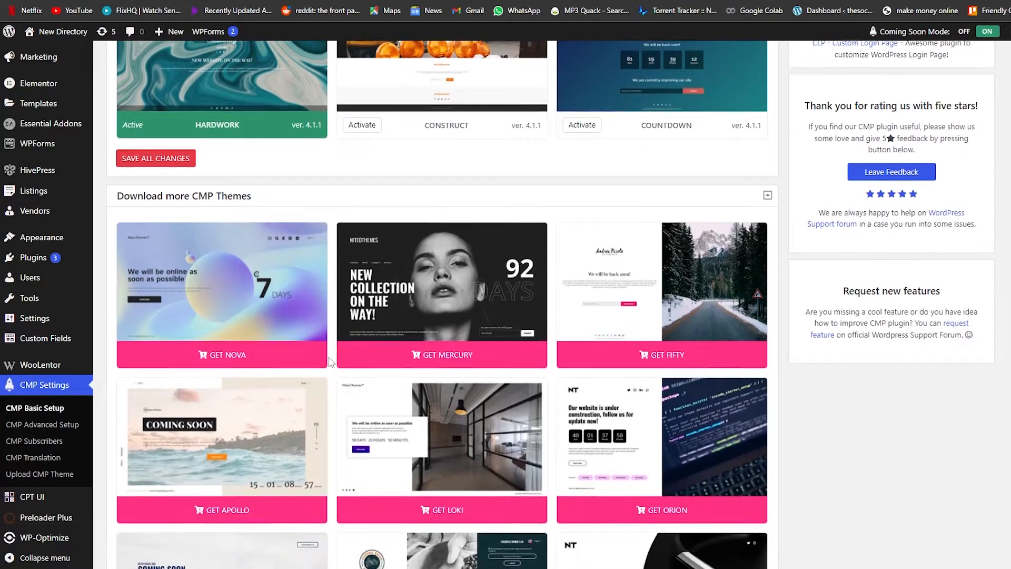
scroll(329, 361, down, 2)
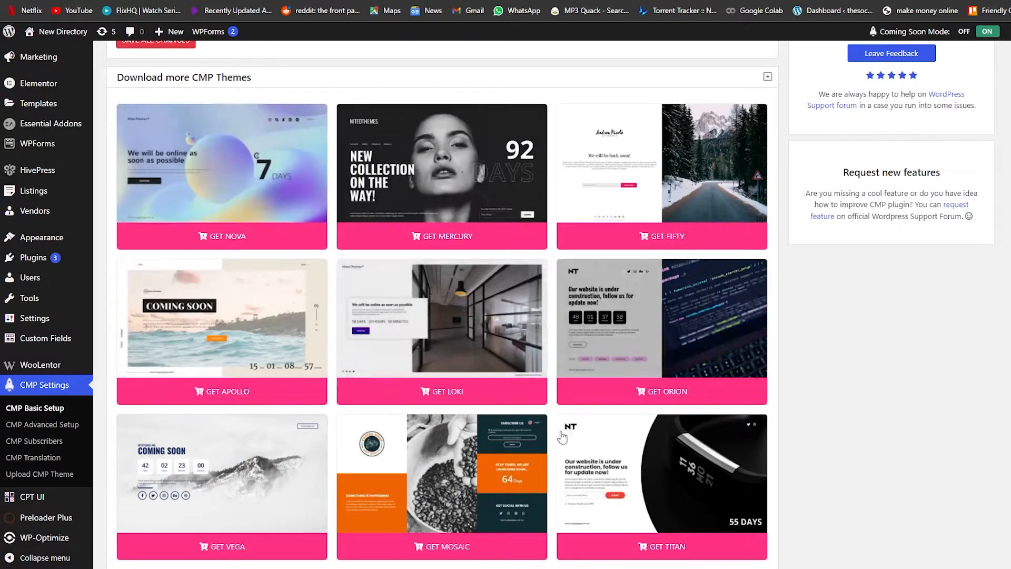
scroll(368, 337, down, 3)
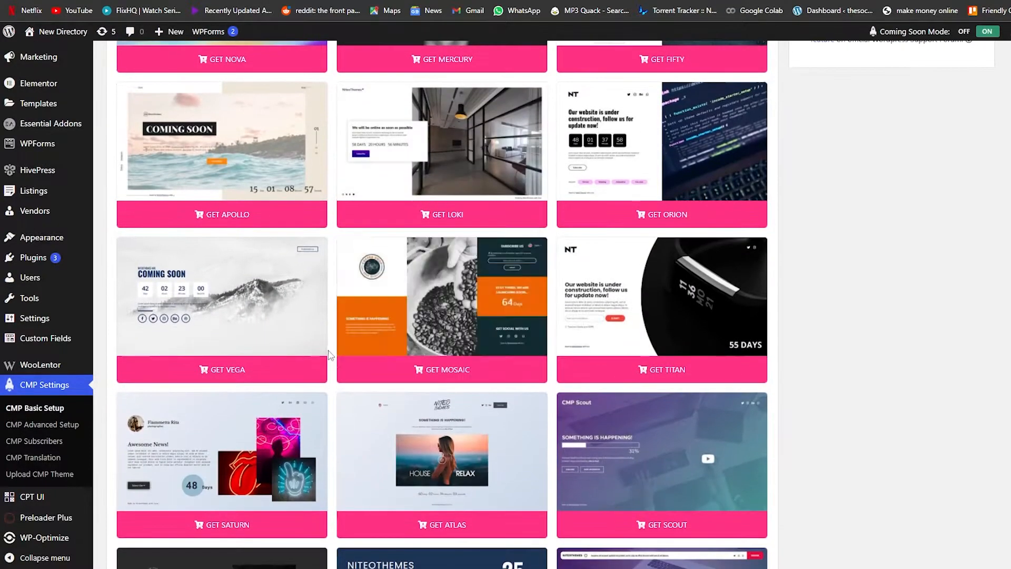
scroll(334, 403, down, 2)
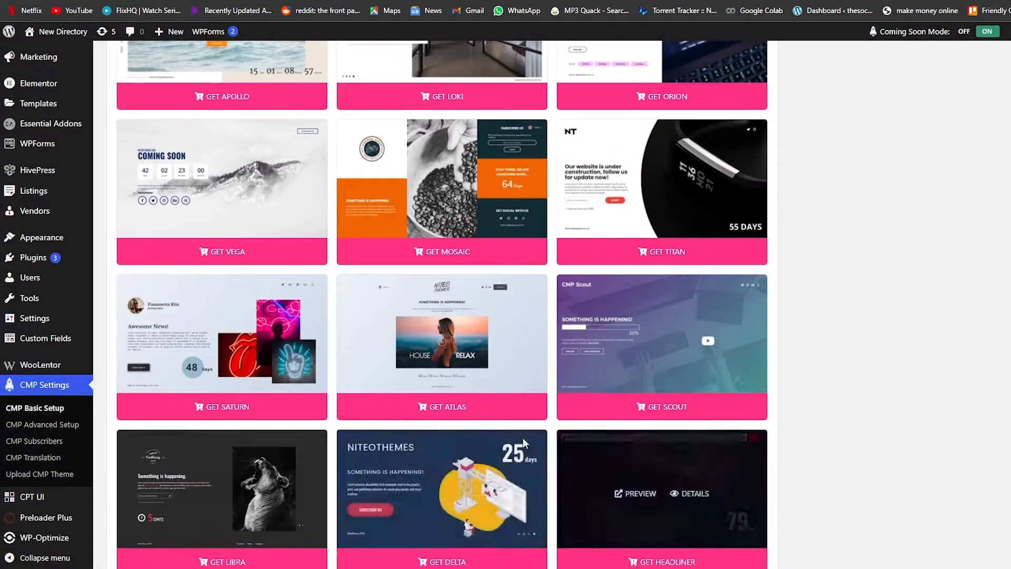
scroll(526, 442, down, 4)
scroll(421, 410, up, 14)
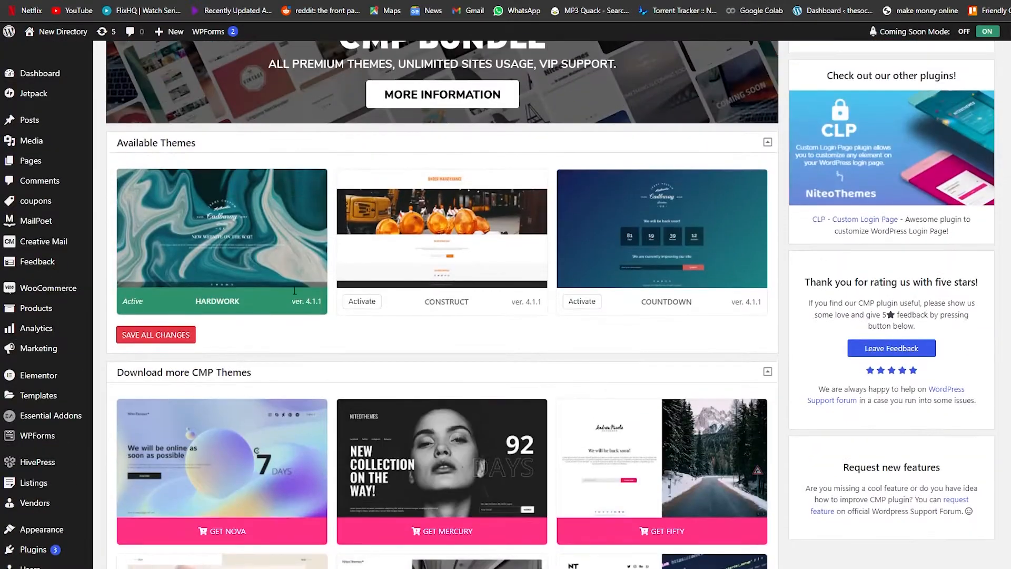
scroll(234, 337, up, 1)
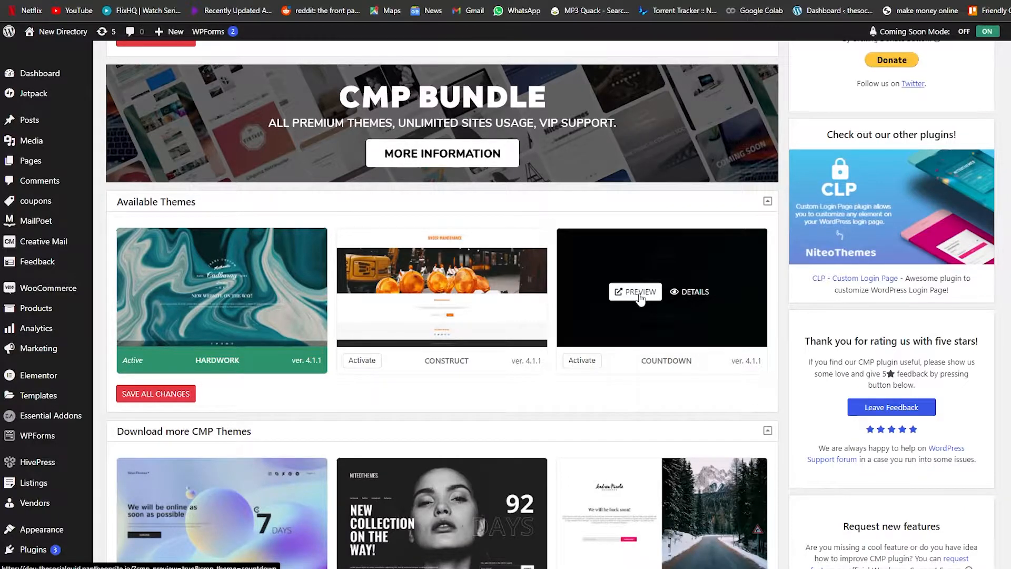
- Preview the Countdown theme
click(641, 295)
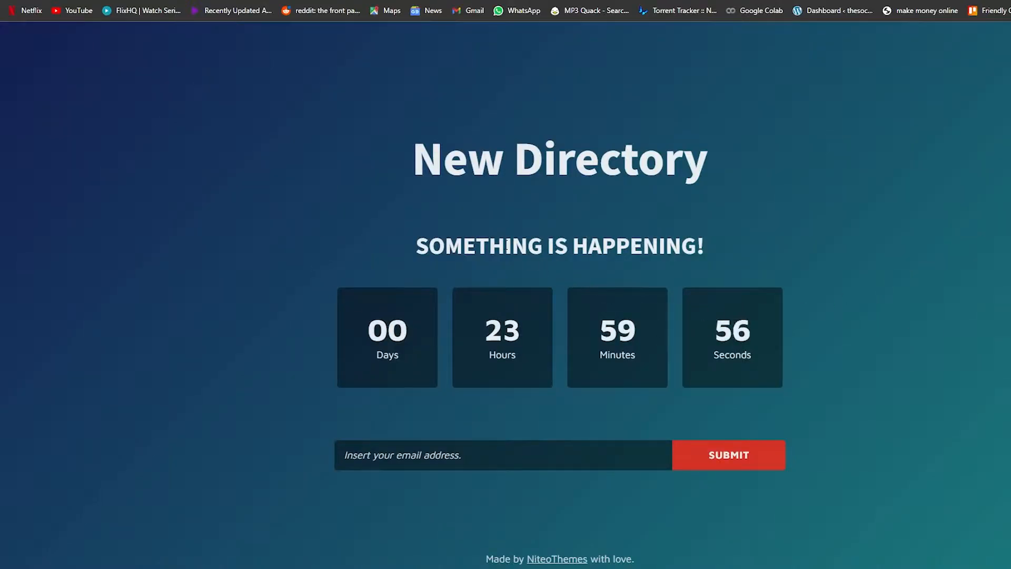
scroll(400, 170, down, 1)
scroll(400, 171, up, 1)
scroll(401, 170, down, 1)
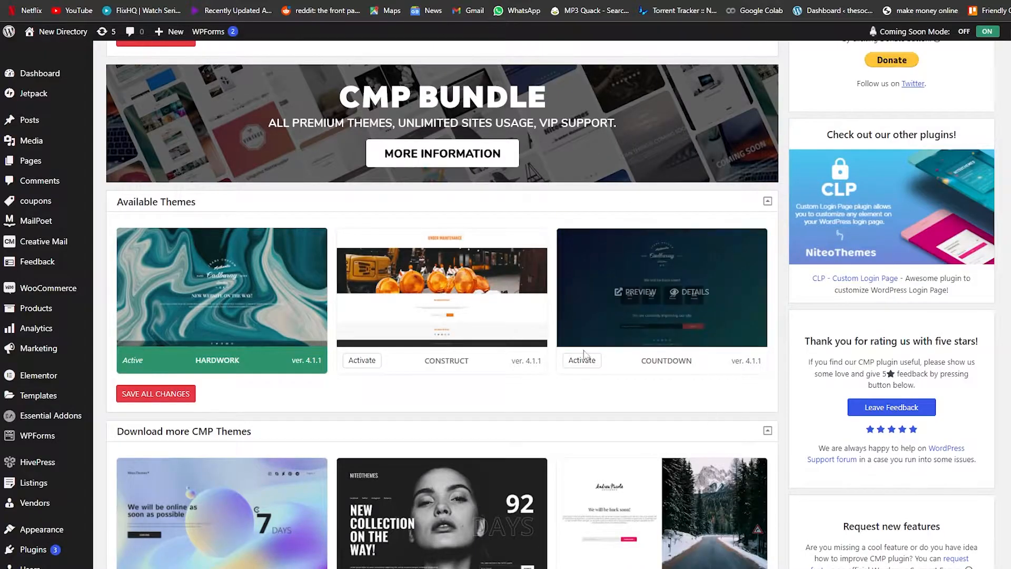
- Activate the Countdown theme in the available CMP themes
click(582, 362)
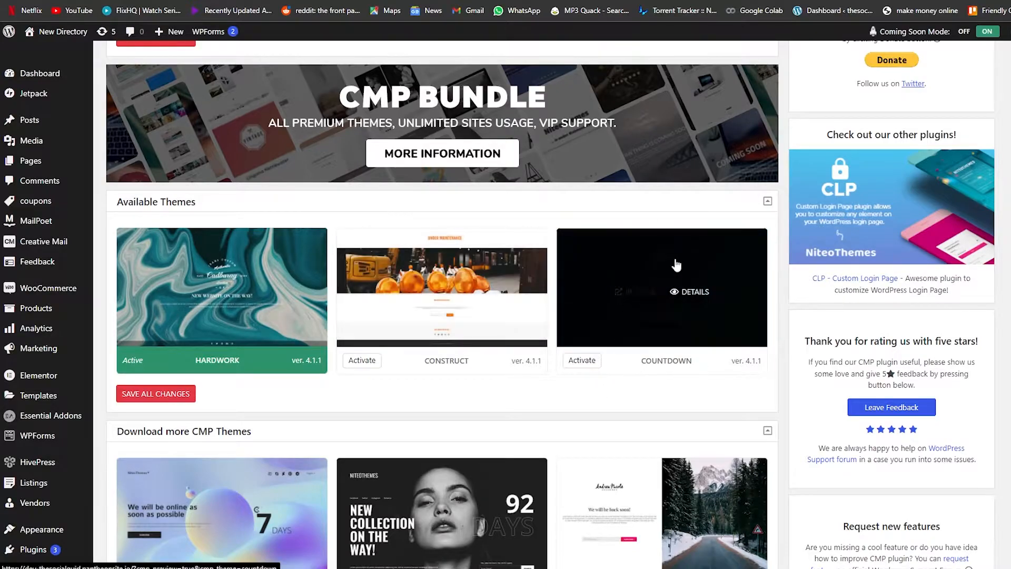
scroll(598, 366, down, 4)
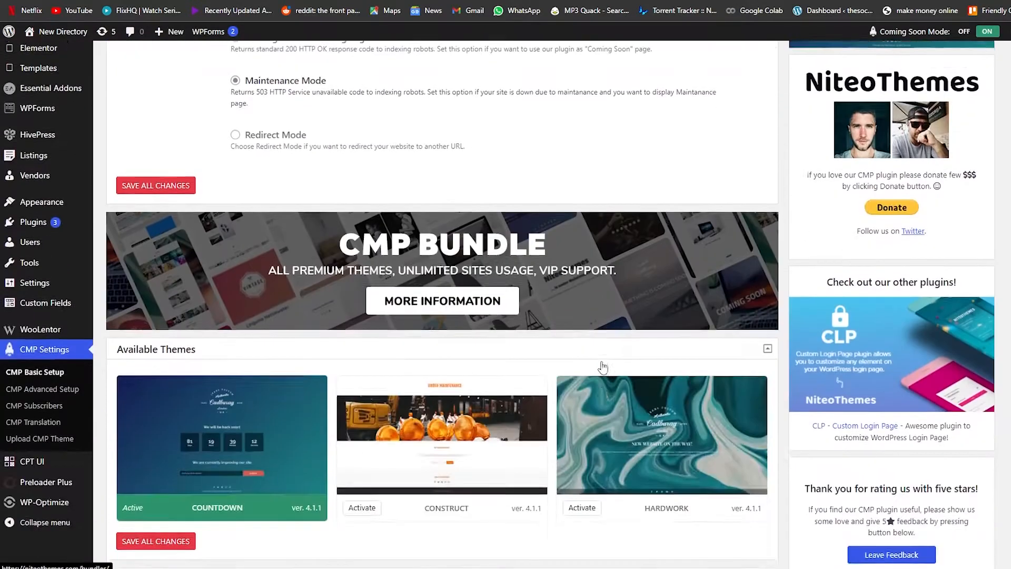
scroll(636, 466, up, 5)
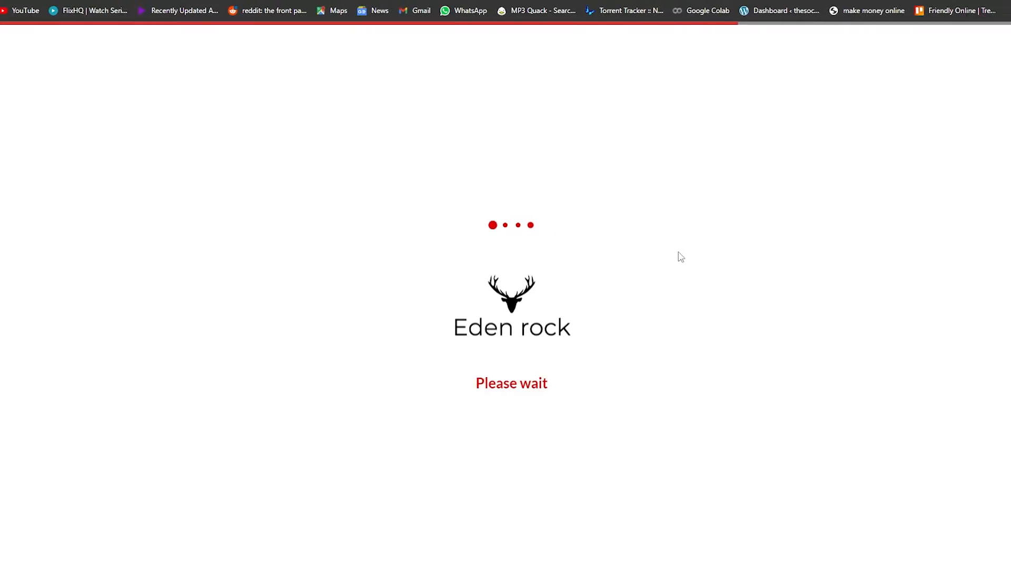
- Scroll through the site's homepage to check it and pause its embedded video
scroll(494, 227, down, 10)
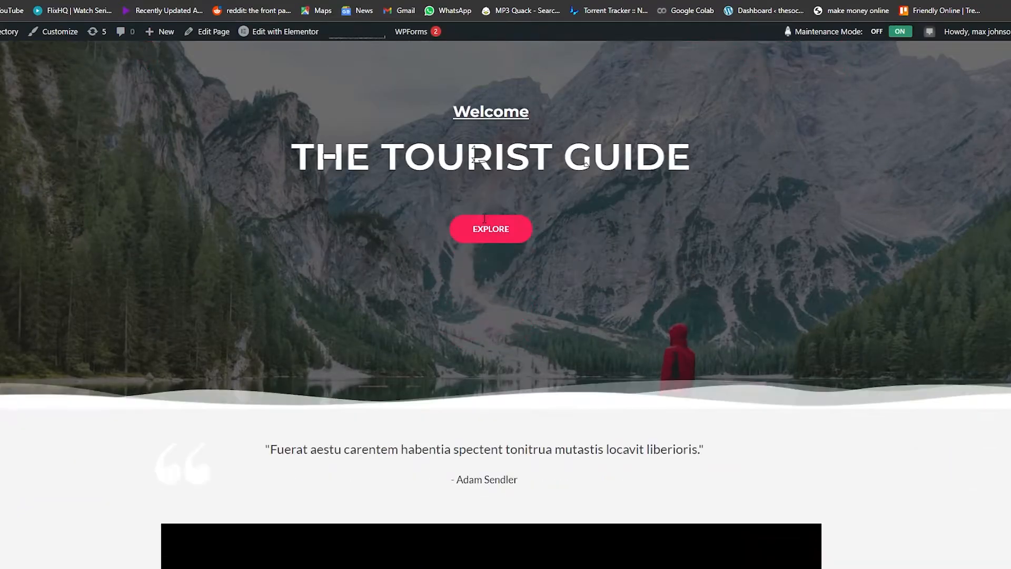
scroll(488, 219, down, 4)
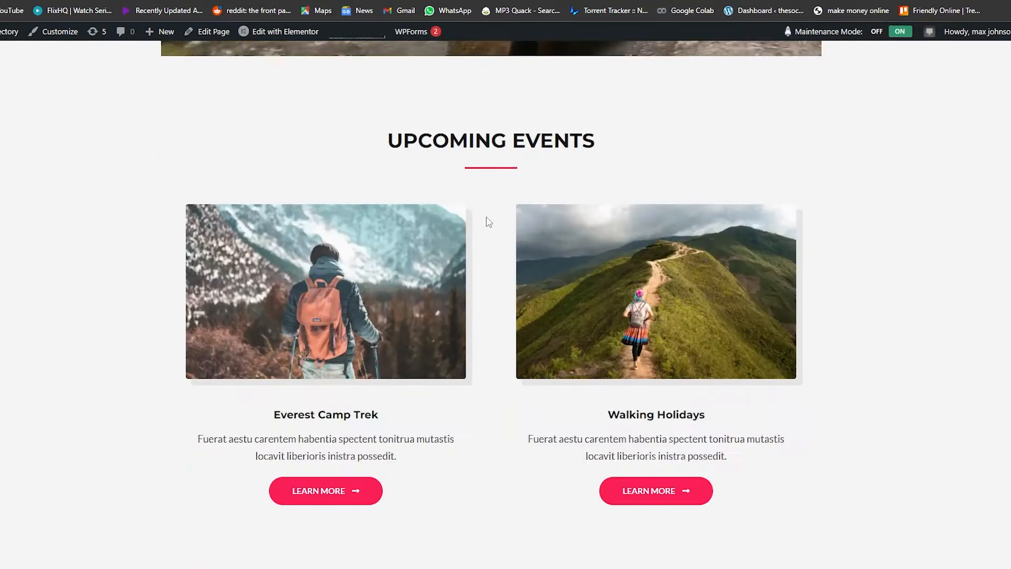
scroll(493, 224, up, 5)
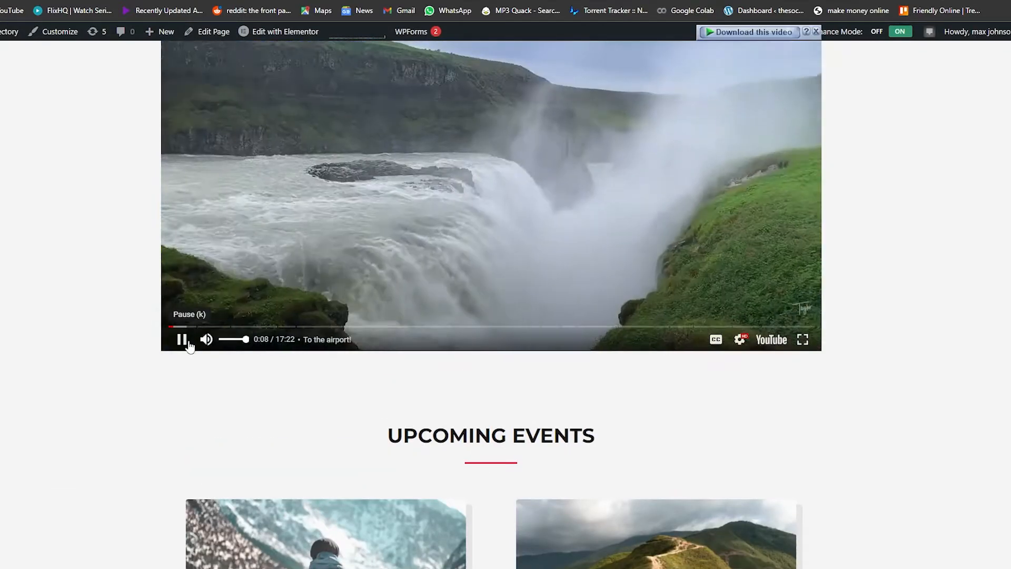
click(182, 339)
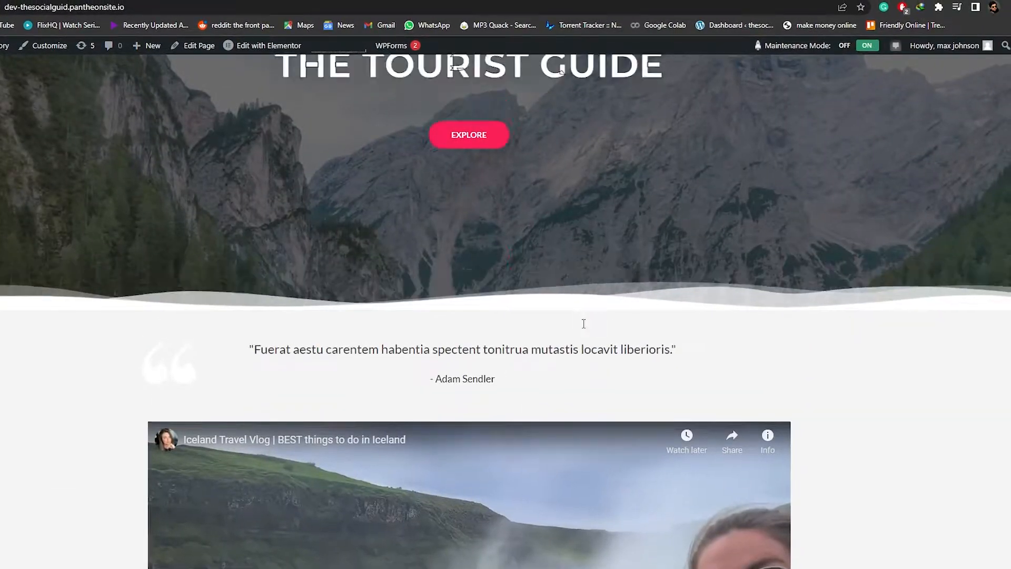
scroll(584, 323, up, 4)
- Open an incognito window and load dev-thesocialguid.pantheonsite.io to check how the site appears to visitors
click(1008, 7)
click(935, 53)
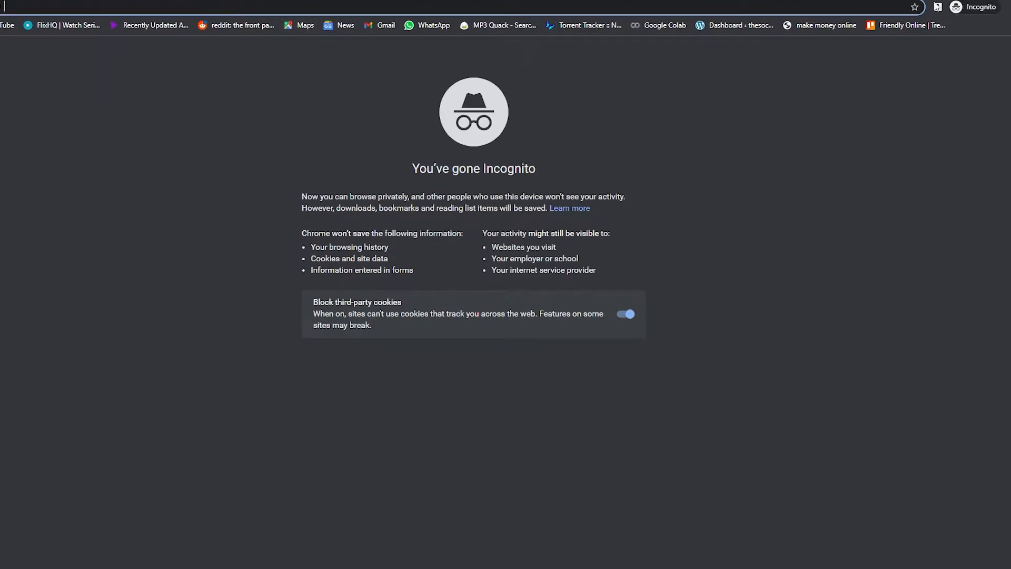
text(dev-thesocialguid.pantheonsite.io)
key(Return)
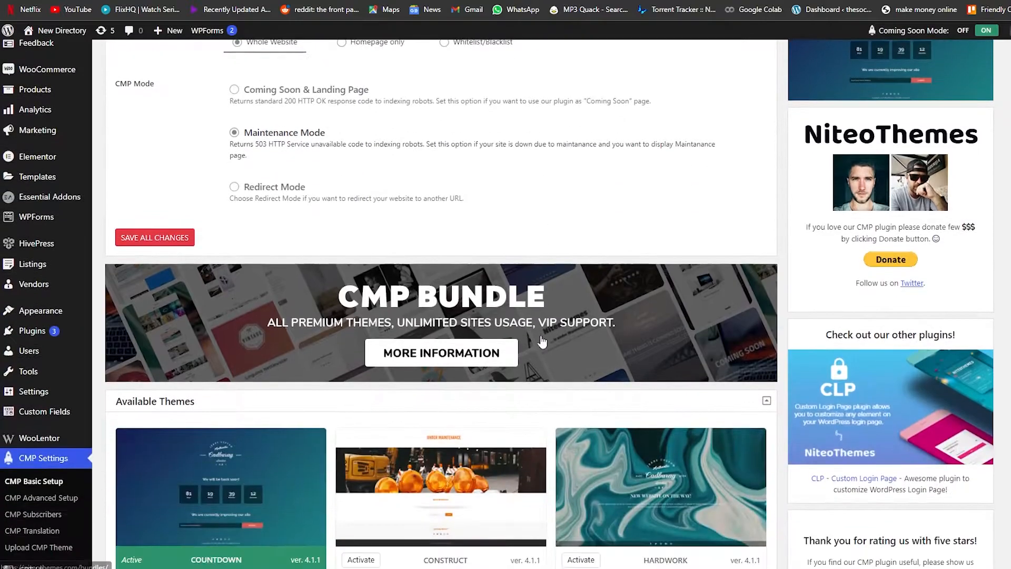
scroll(542, 342, up, 5)
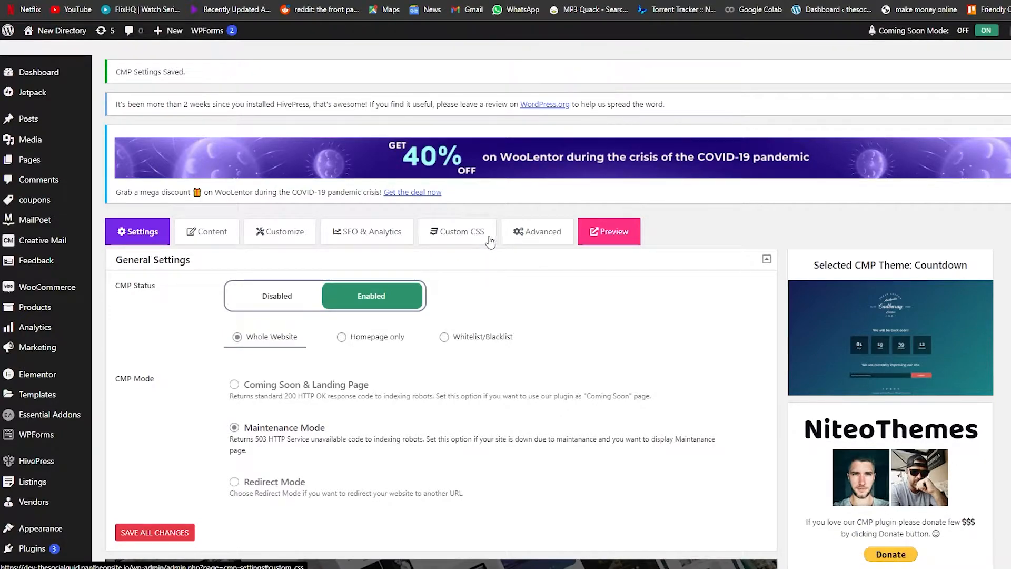
- Open the CMP Content settings and set the logo type to Graphic Logo
click(205, 236)
scroll(190, 299, down, 3)
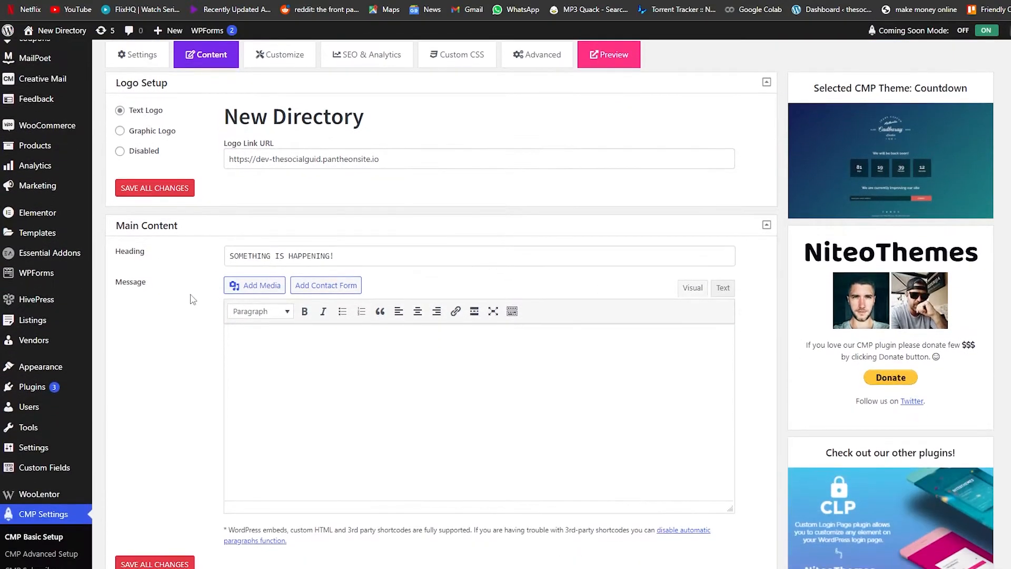
scroll(160, 277, up, 4)
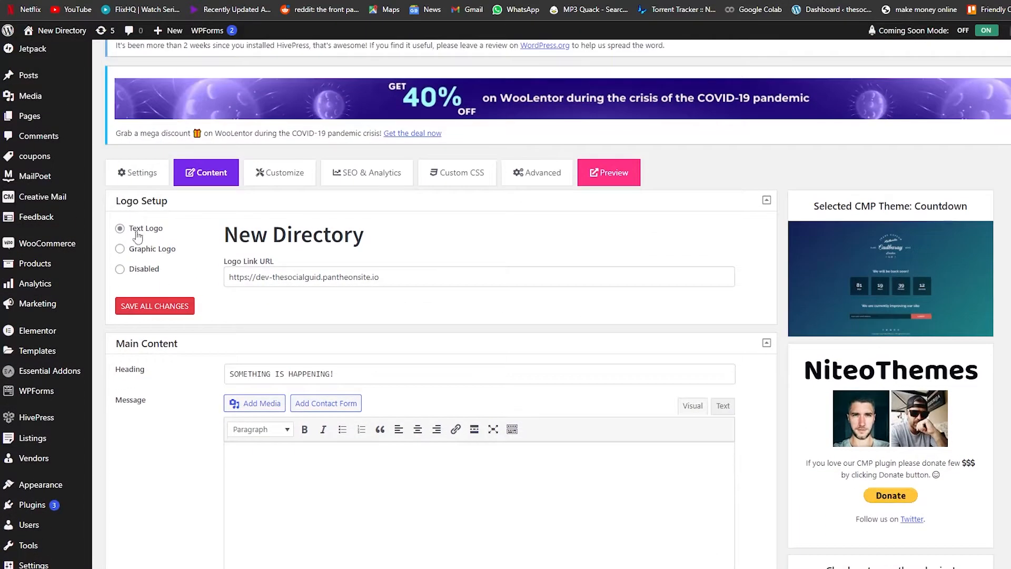
click(121, 249)
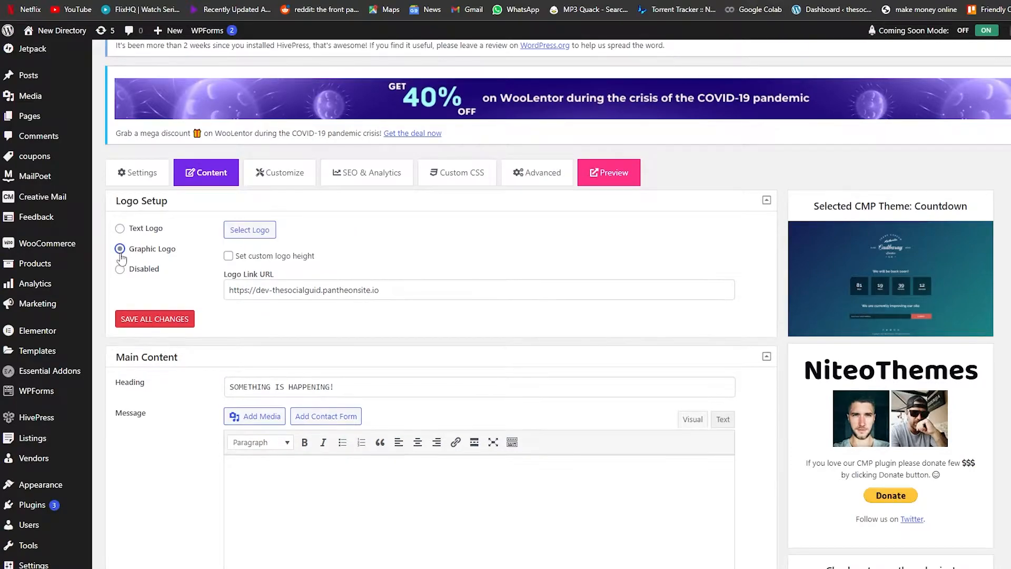
click(120, 271)
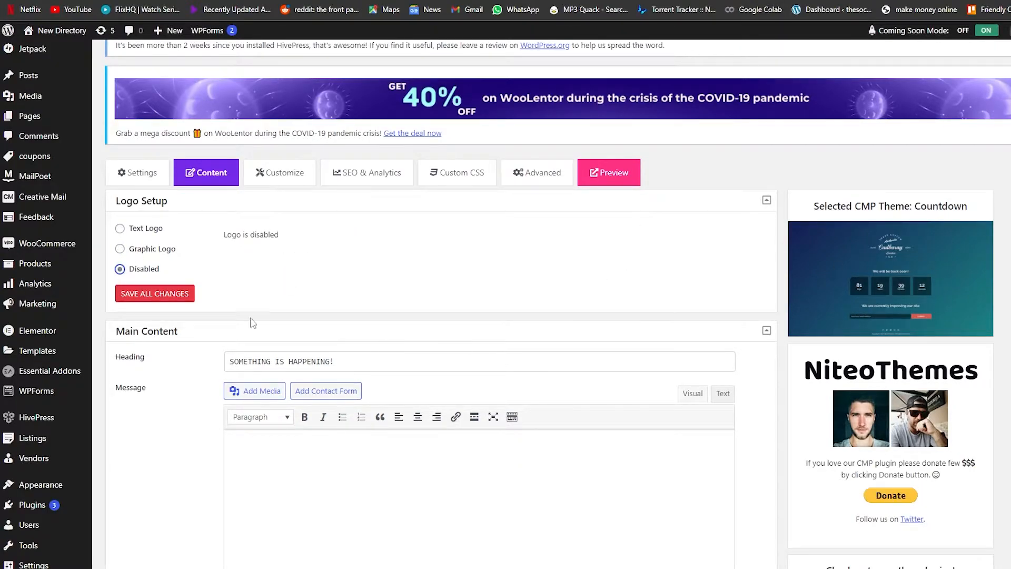
click(120, 228)
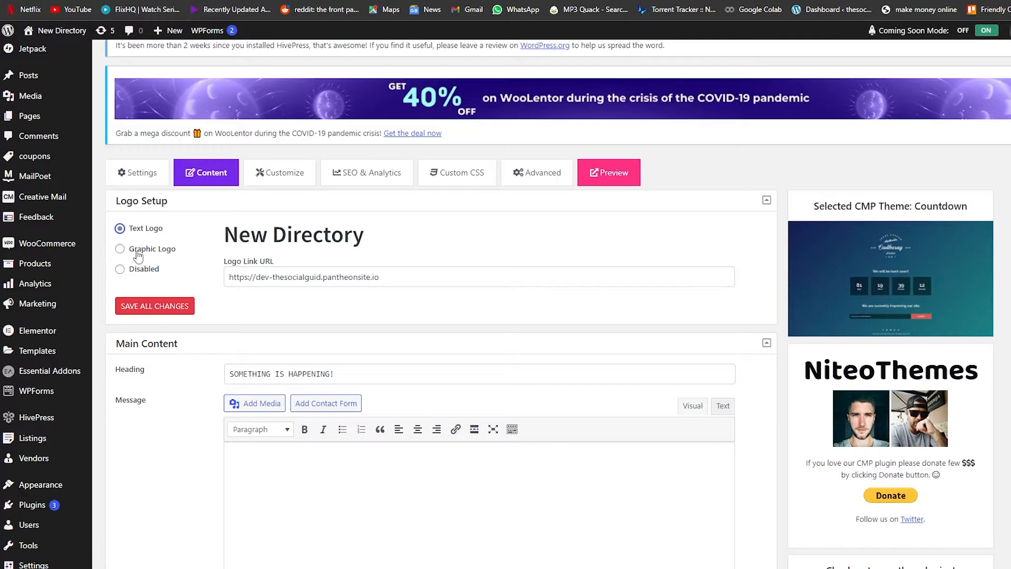
click(120, 251)
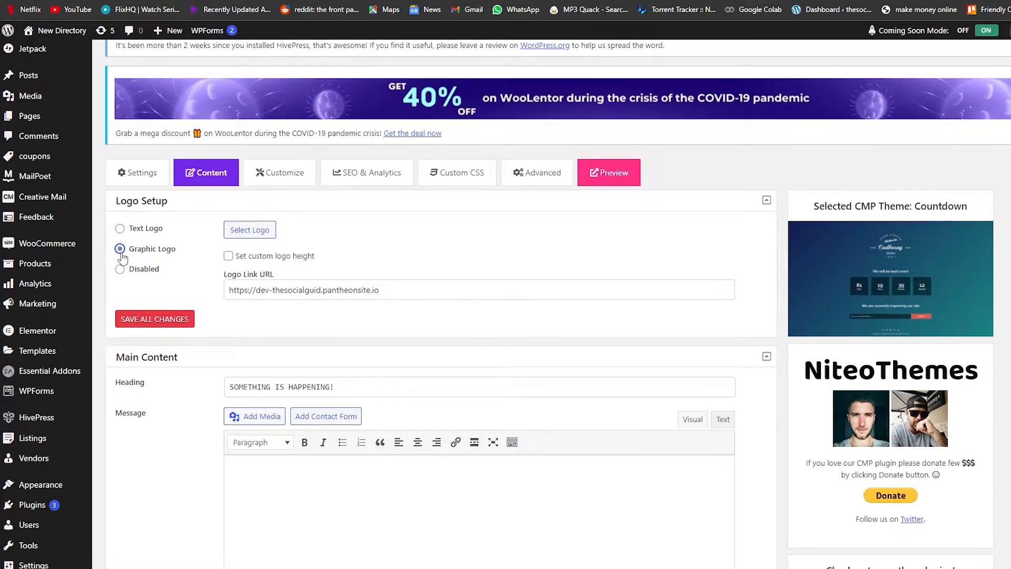
- Select the question-mark image from the media library and insert it as the logo
click(238, 232)
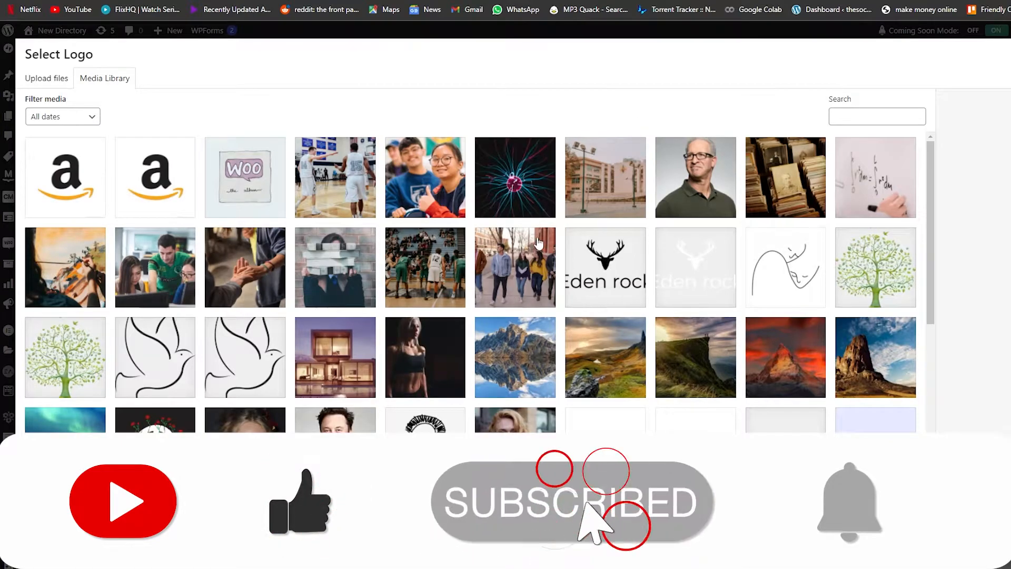
scroll(653, 295, down, 1)
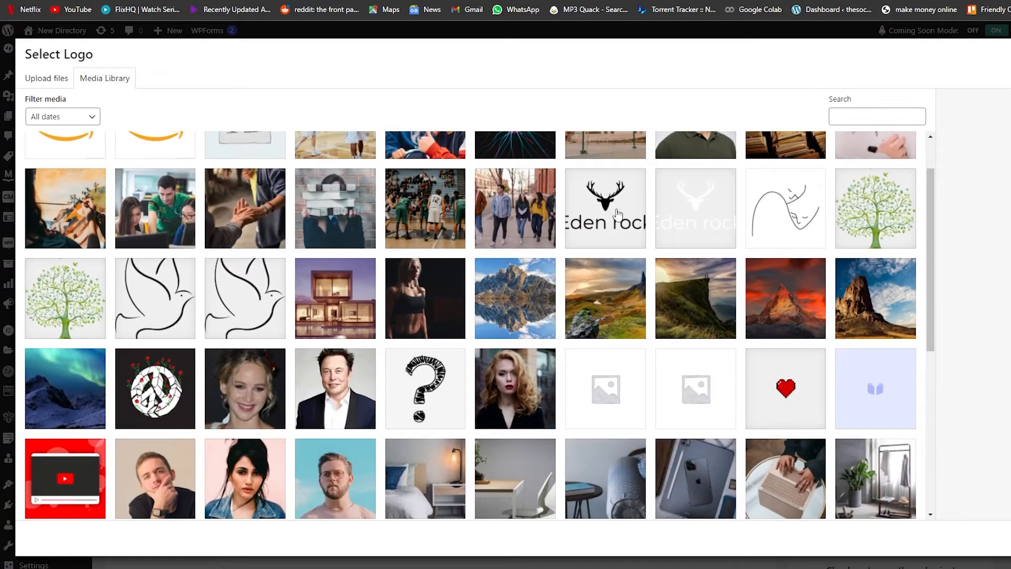
click(619, 213)
click(421, 390)
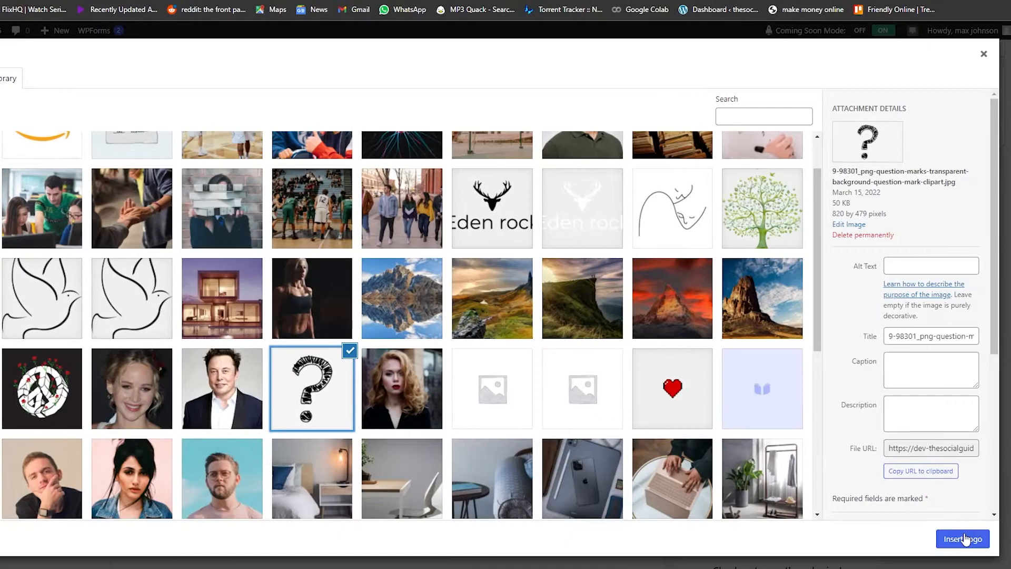
click(964, 539)
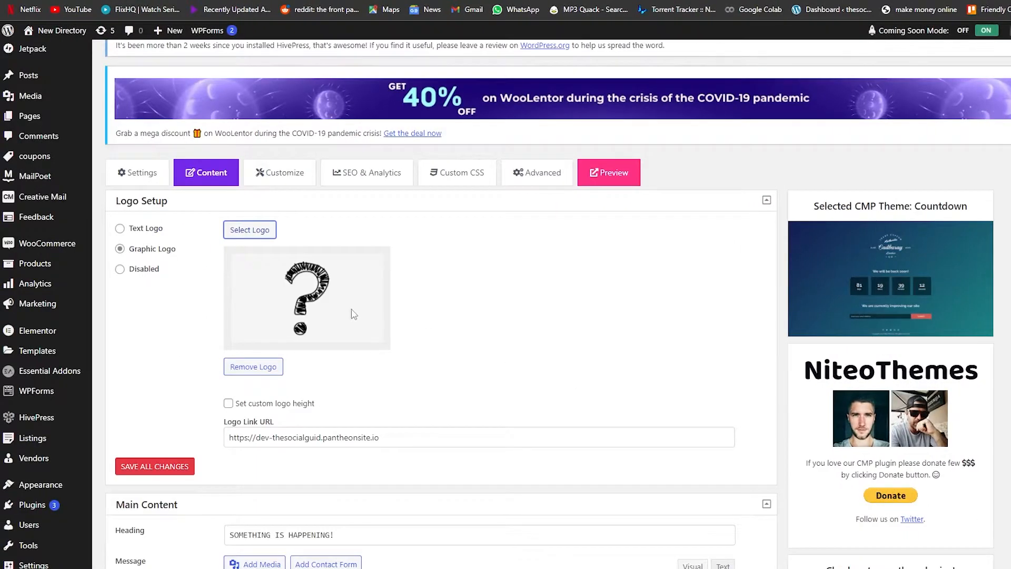
- Enable a custom logo height and set it to about 135 px
scroll(353, 313, down, 1)
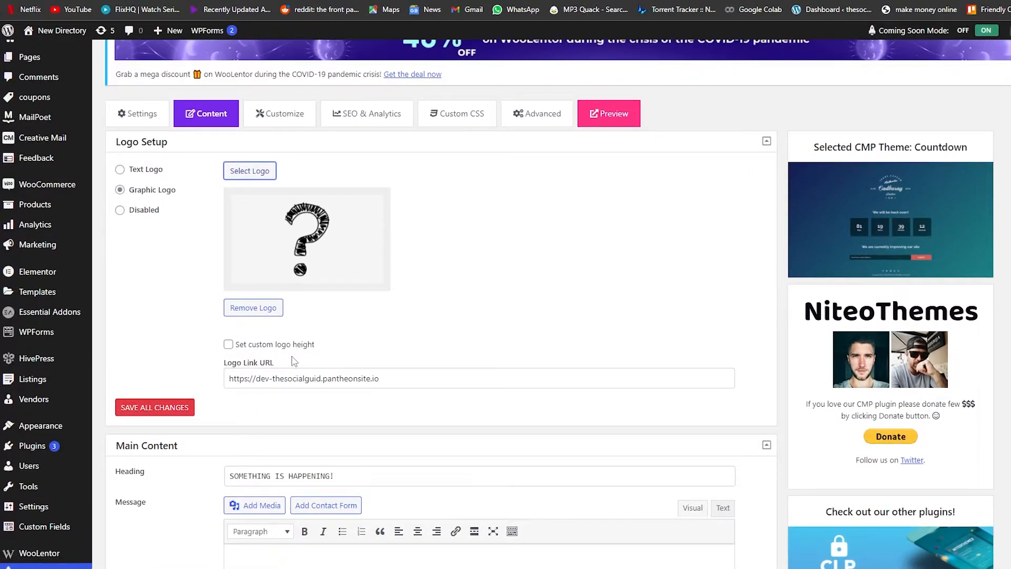
click(229, 345)
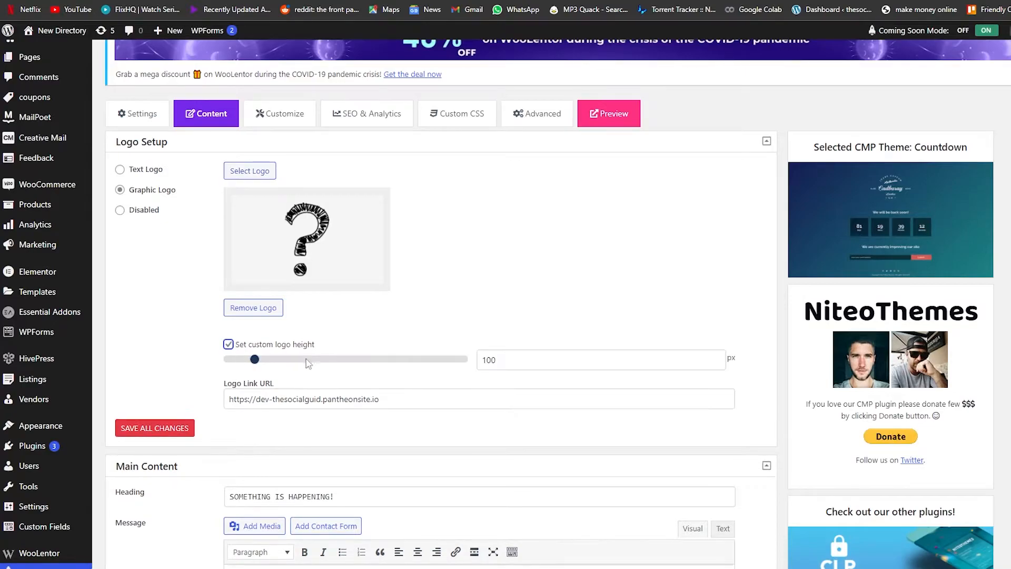
mouse_move(258, 367)
mouse_down()
mouse_move(294, 367)
mouse_move(273, 365)
mouse_up()
scroll(205, 358, down, 2)
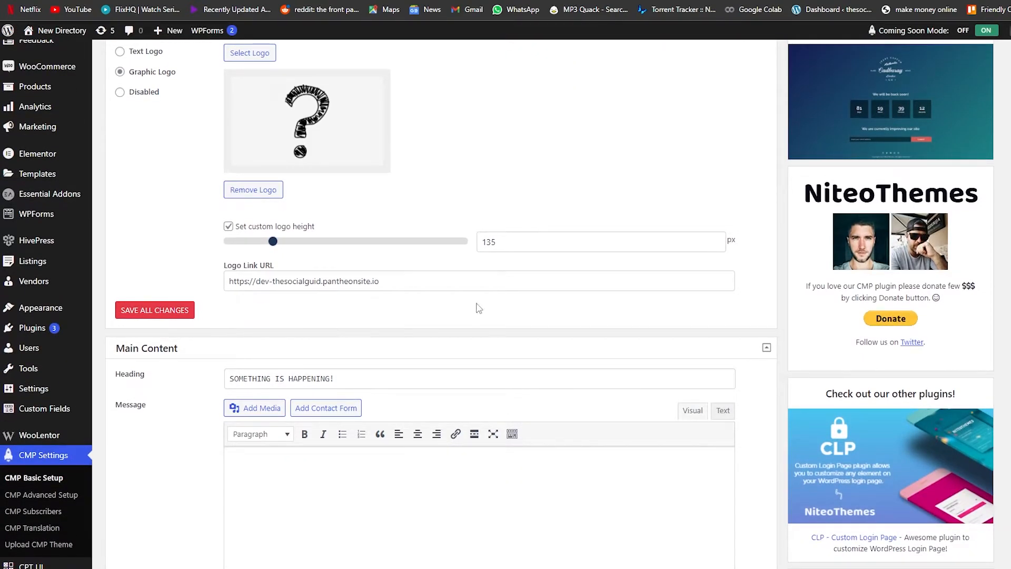
- Replace the main content heading with "The website is under maintenance"
scroll(429, 305, down, 2)
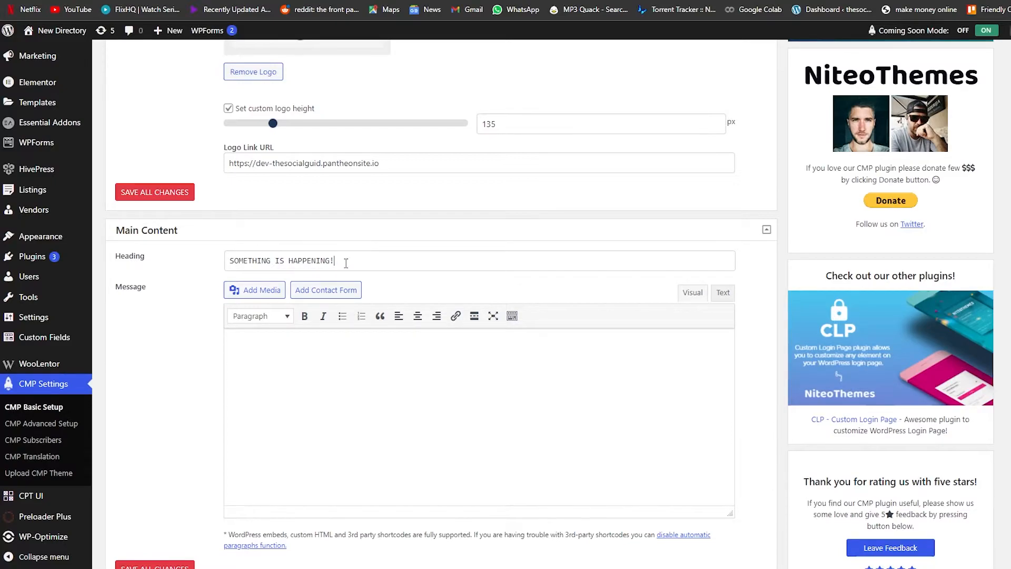
drag(347, 260, 227, 261)
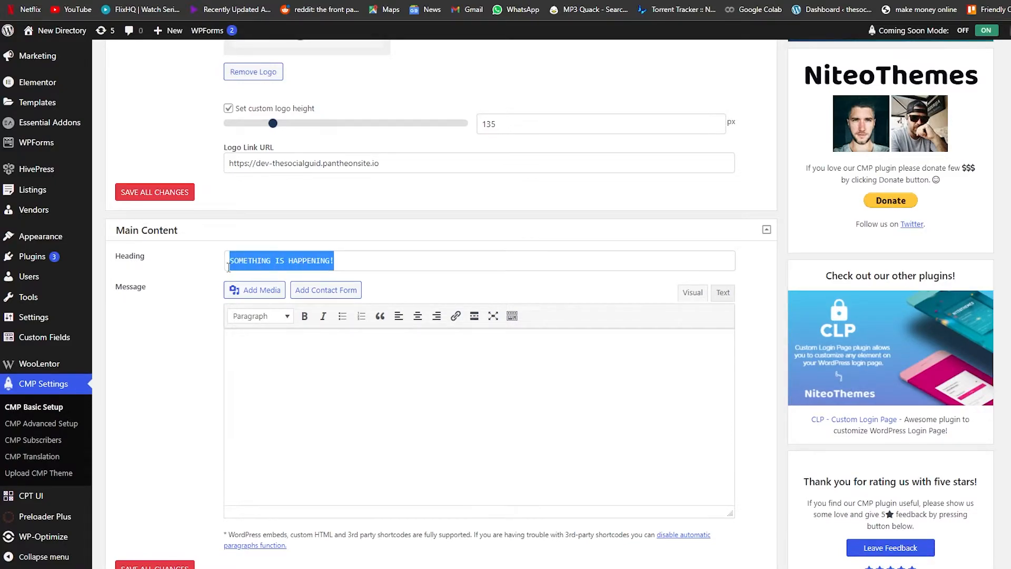
click(313, 337)
scroll(313, 337, down, 2)
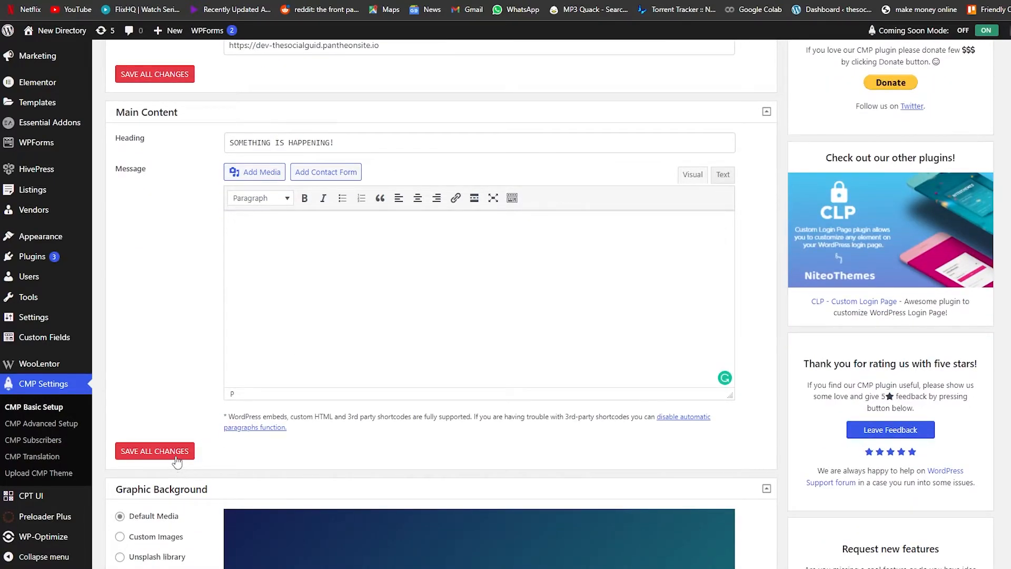
scroll(320, 268, up, 2)
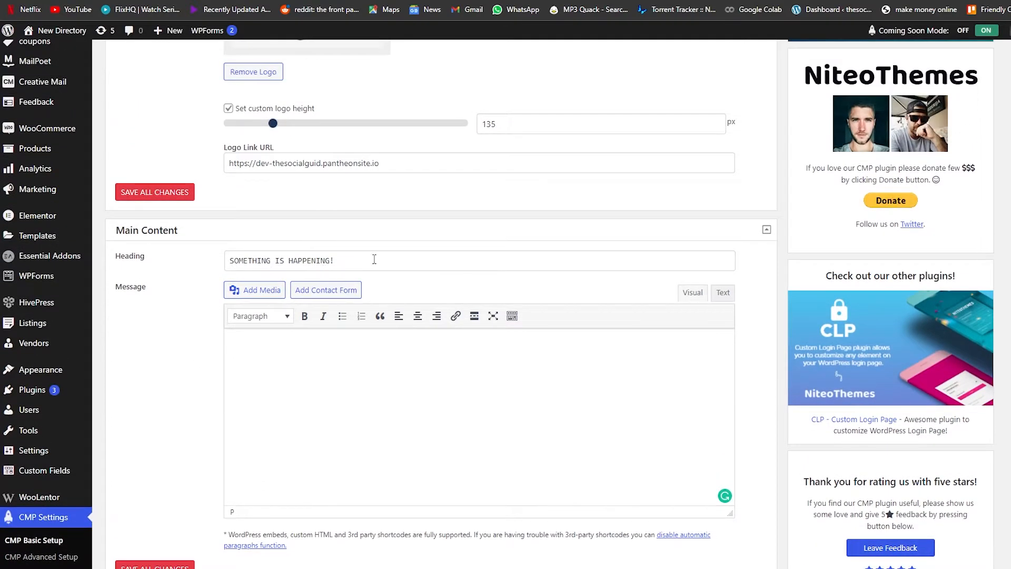
drag(374, 259, 198, 262)
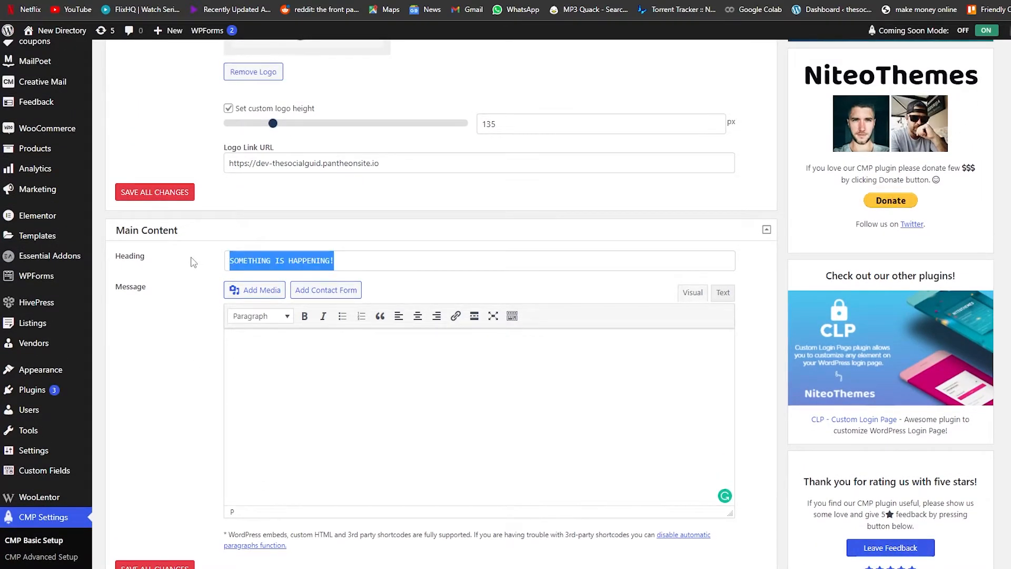
text(The website is under maintenance)
- Enter the message "Please come back later" in the main content editor
scroll(312, 391, down, 1)
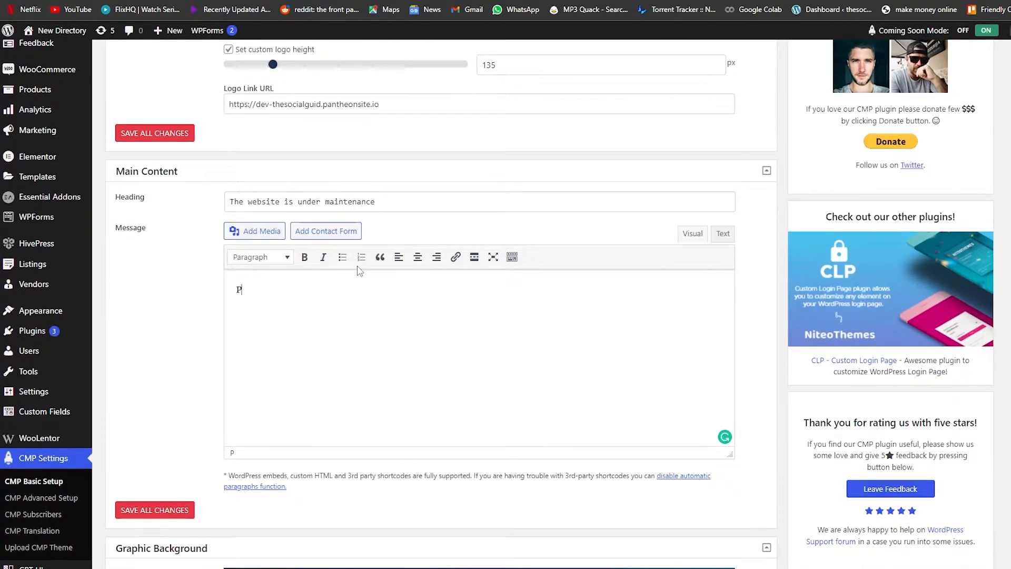
text(ease come back later)
scroll(467, 293, down, 3)
scroll(467, 293, up, 2)
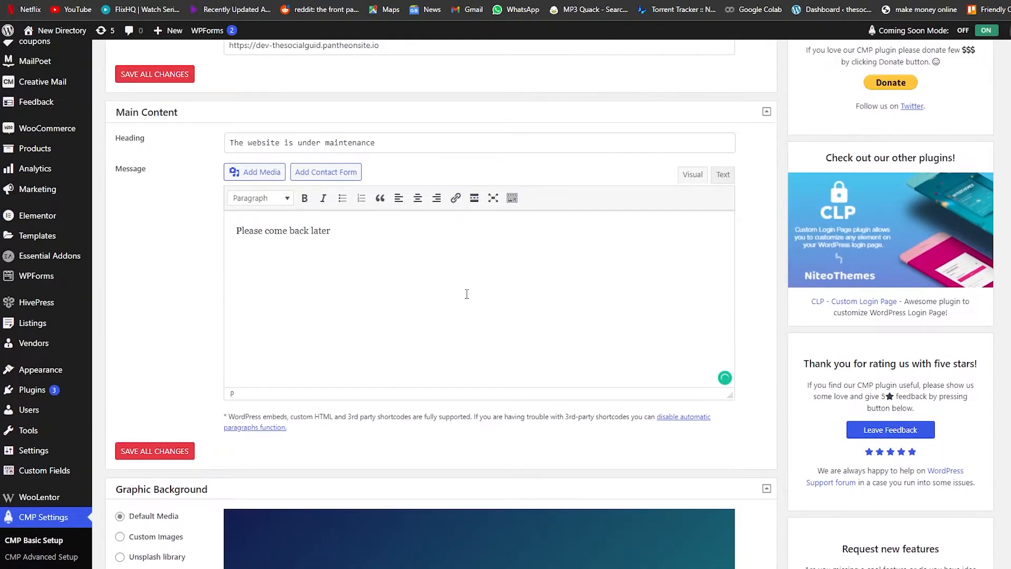
scroll(347, 319, down, 1)
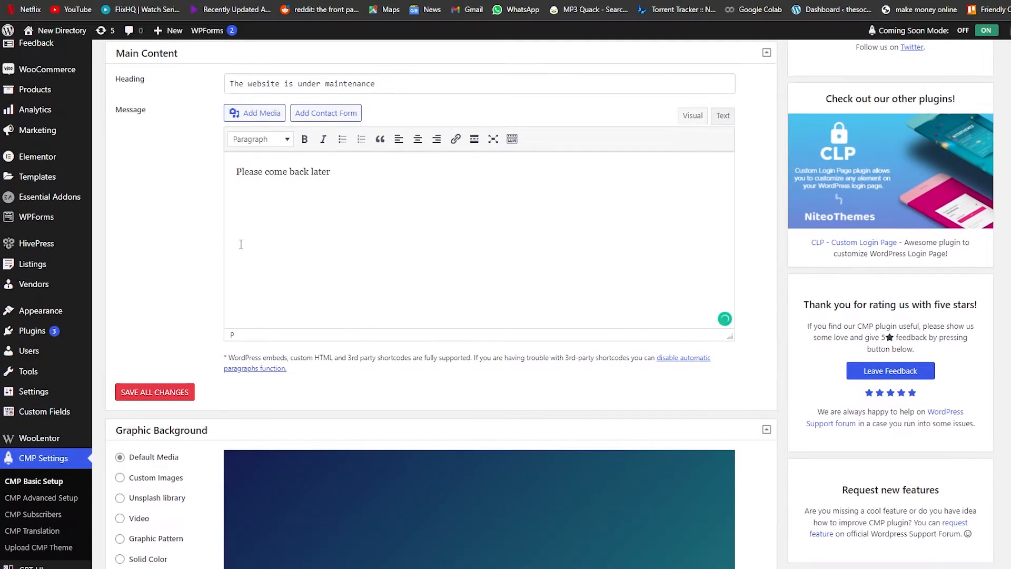
scroll(215, 264, up, 3)
scroll(216, 265, down, 7)
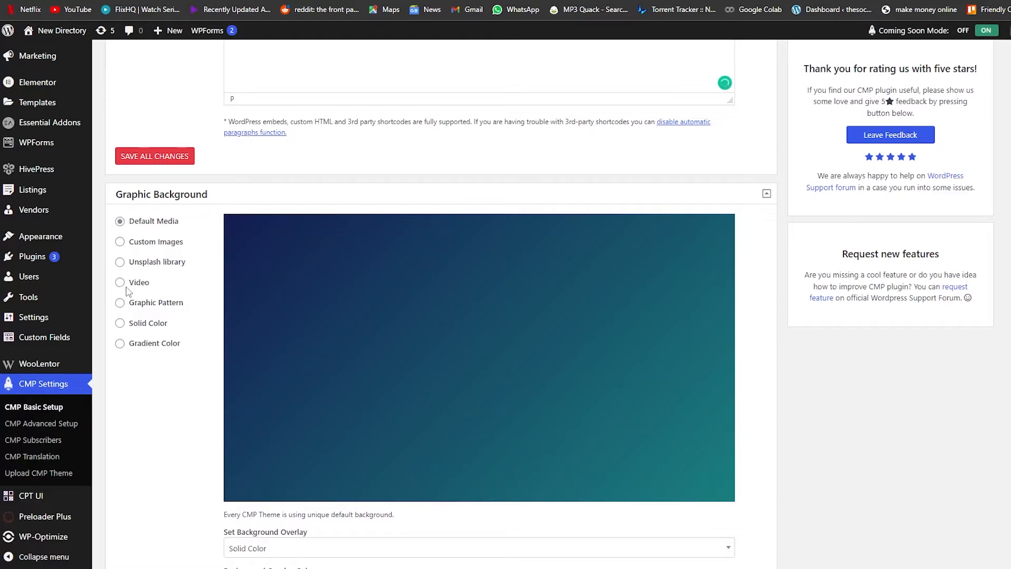
- Set the graphic background to Video with YouTube as the video source
click(120, 304)
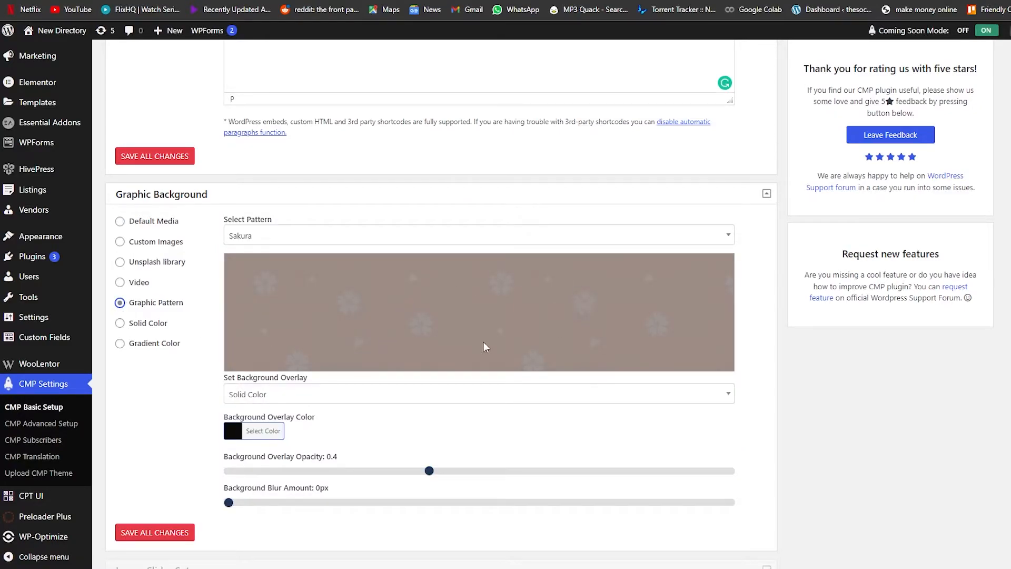
click(121, 324)
click(121, 345)
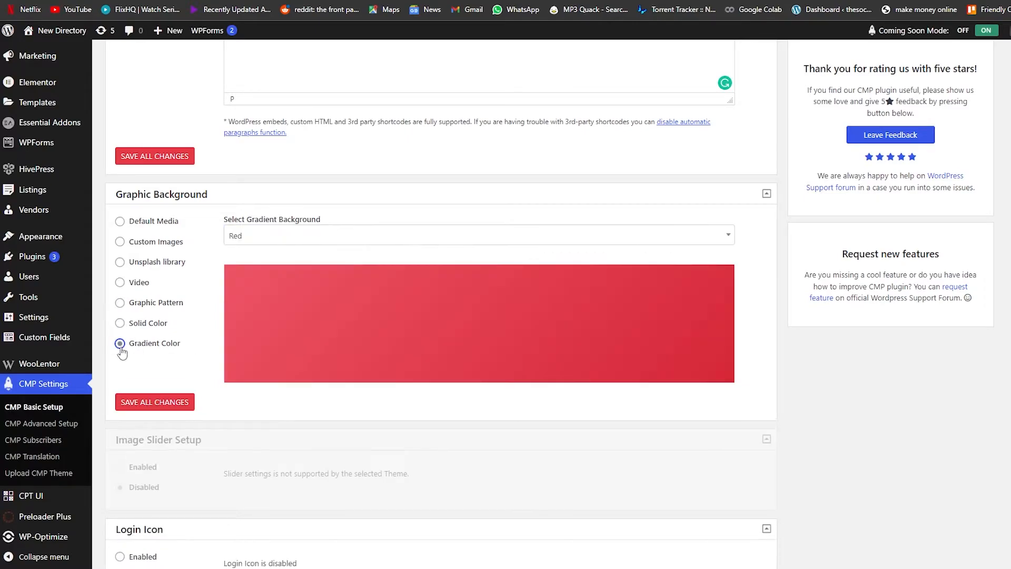
click(130, 284)
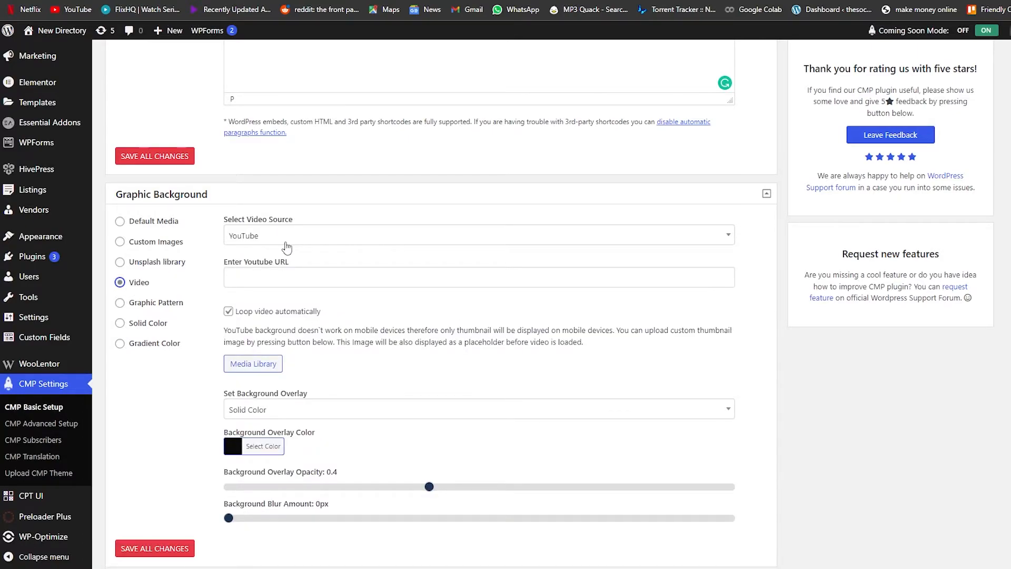
click(287, 241)
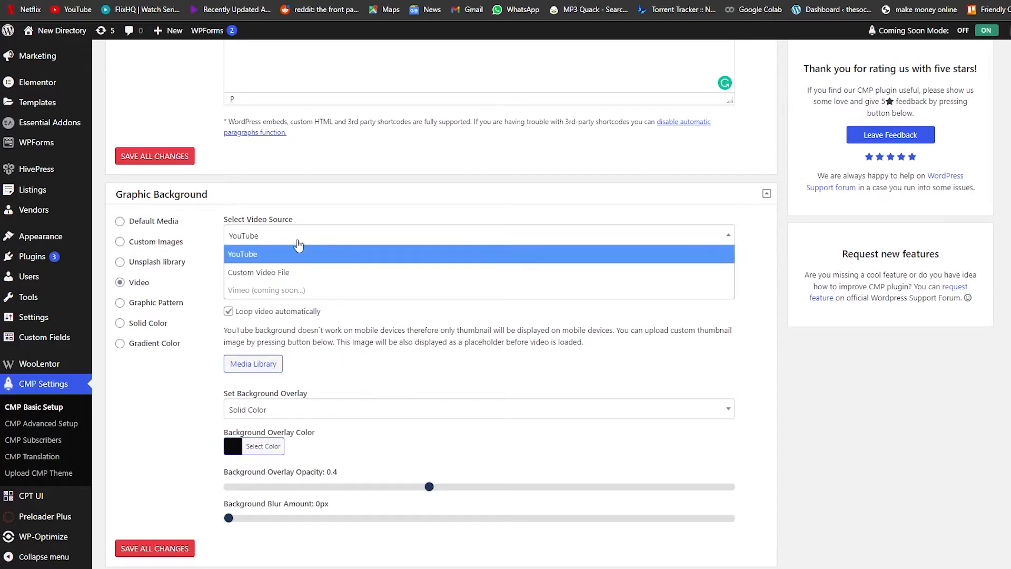
click(297, 253)
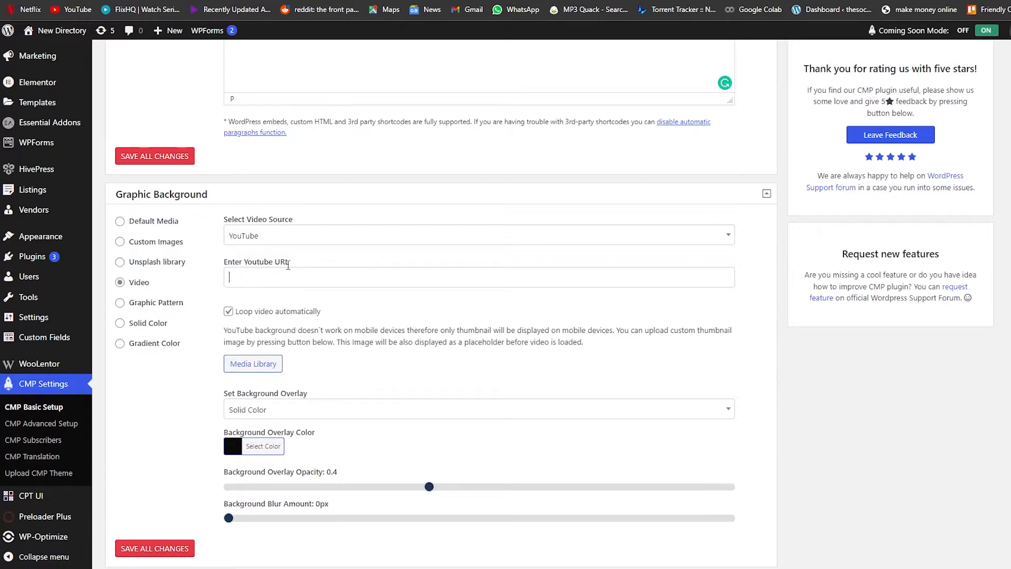
click(265, 370)
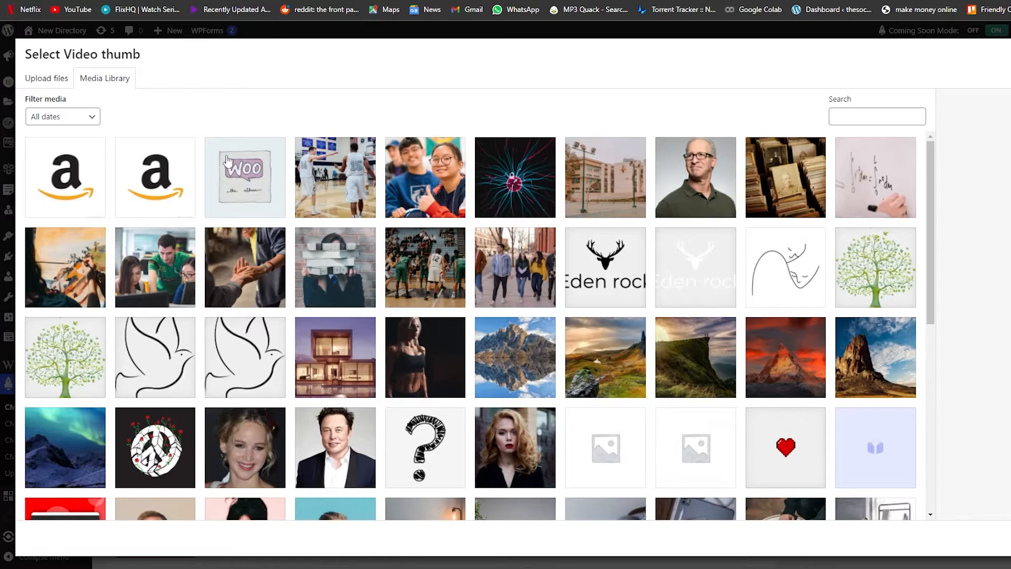
click(57, 78)
click(97, 82)
scroll(466, 380, down, 5)
scroll(462, 386, down, 3)
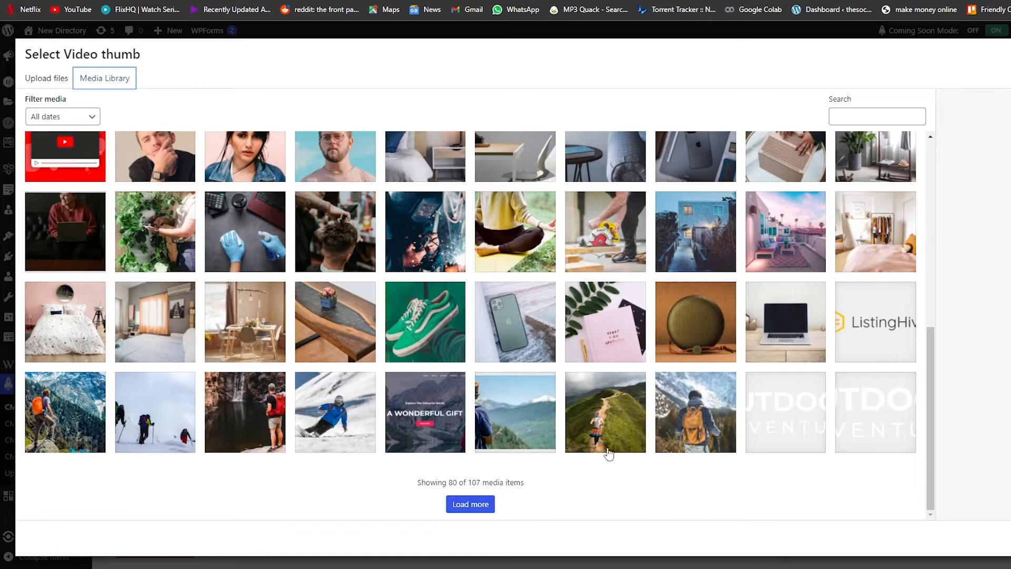
scroll(628, 459, up, 5)
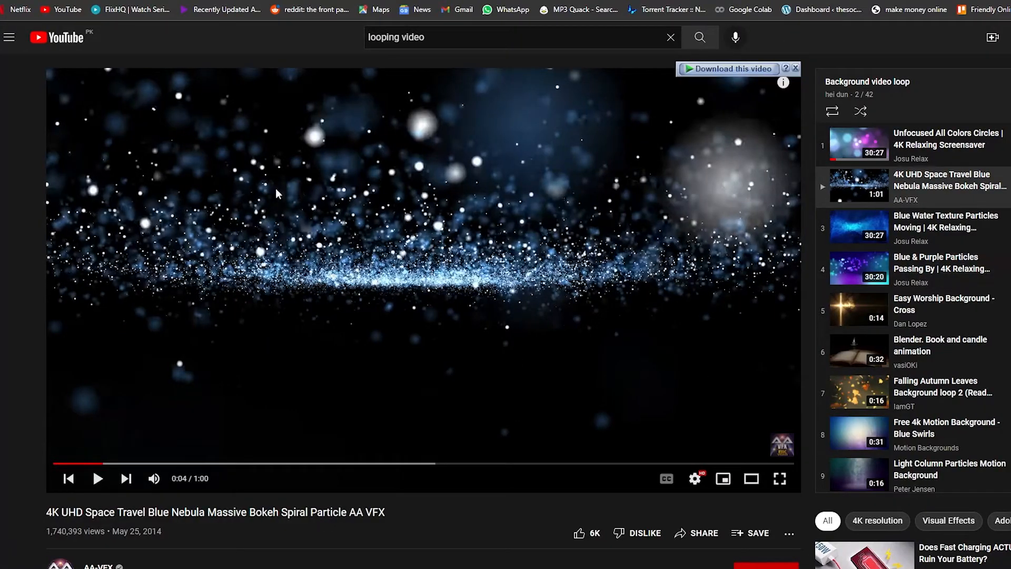
- Paste the blue nebula particle YouTube video's URL as the background video's YouTube URL
click(478, 320)
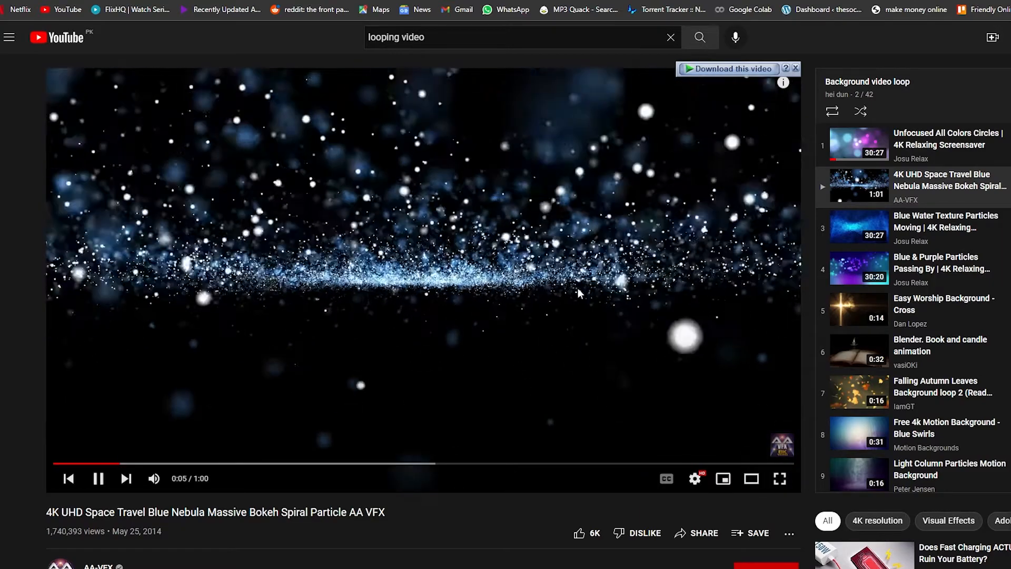
click(495, 276)
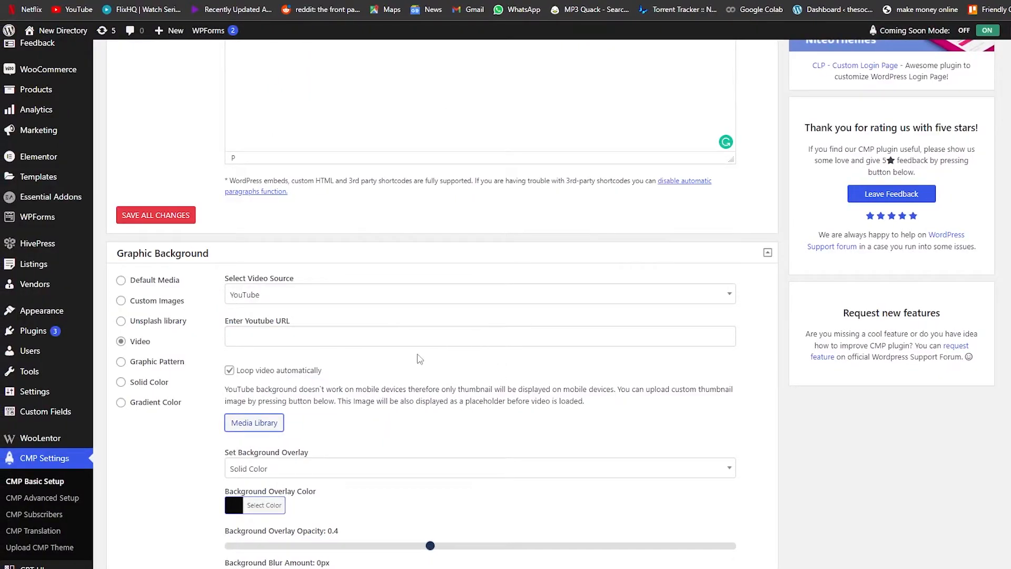
scroll(420, 359, up, 1)
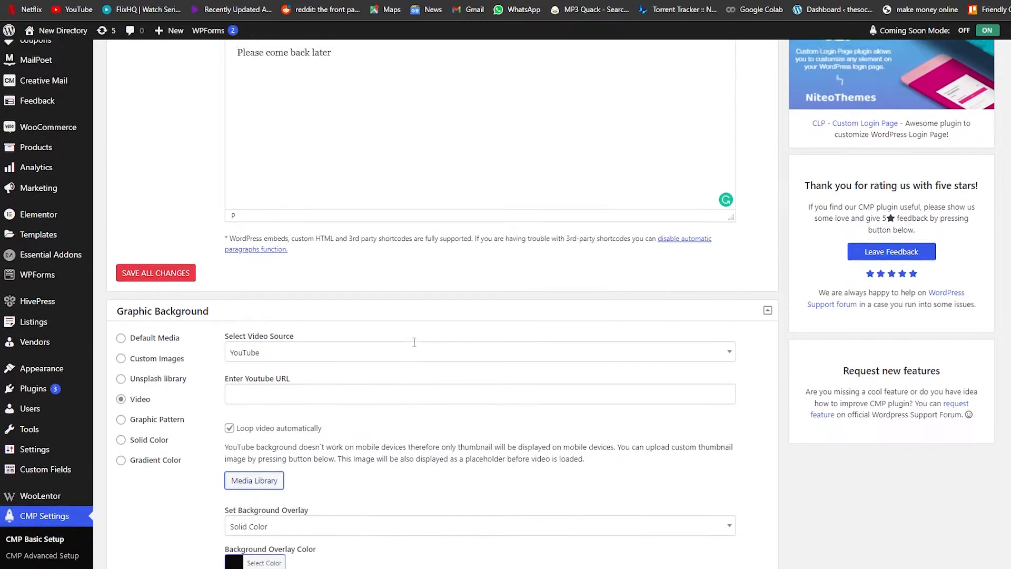
scroll(413, 342, down, 2)
click(271, 279)
text(https://www.youtube.com/watch?v=Dh1Uda6l5Og&list=PLVqd-zYabWLpvvrEMkfS3jKWizbCVSQ5_&index=2&ab_channel=AA-VFX)
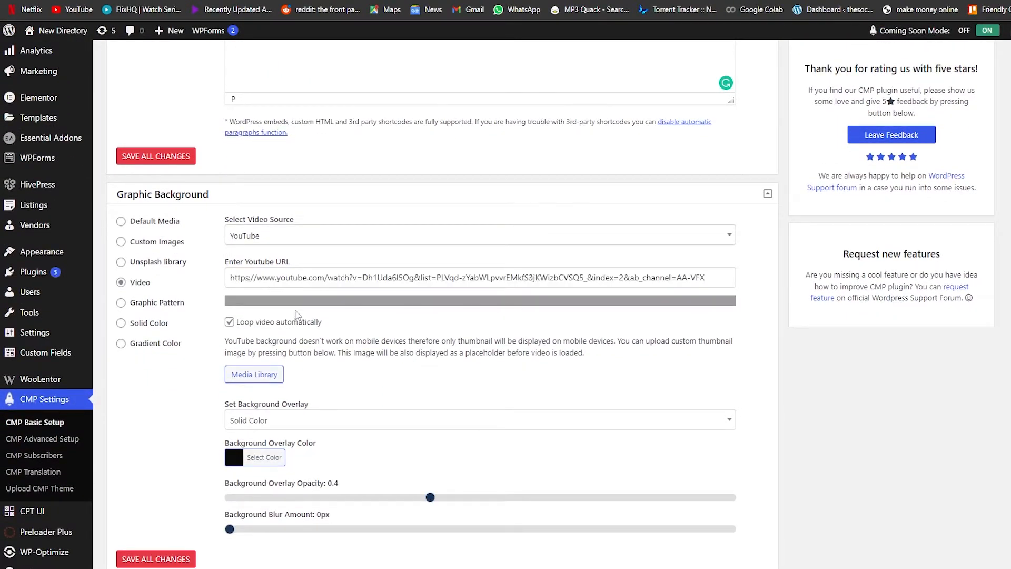
- Save all changes to the maintenance page content settings
scroll(307, 304, down, 6)
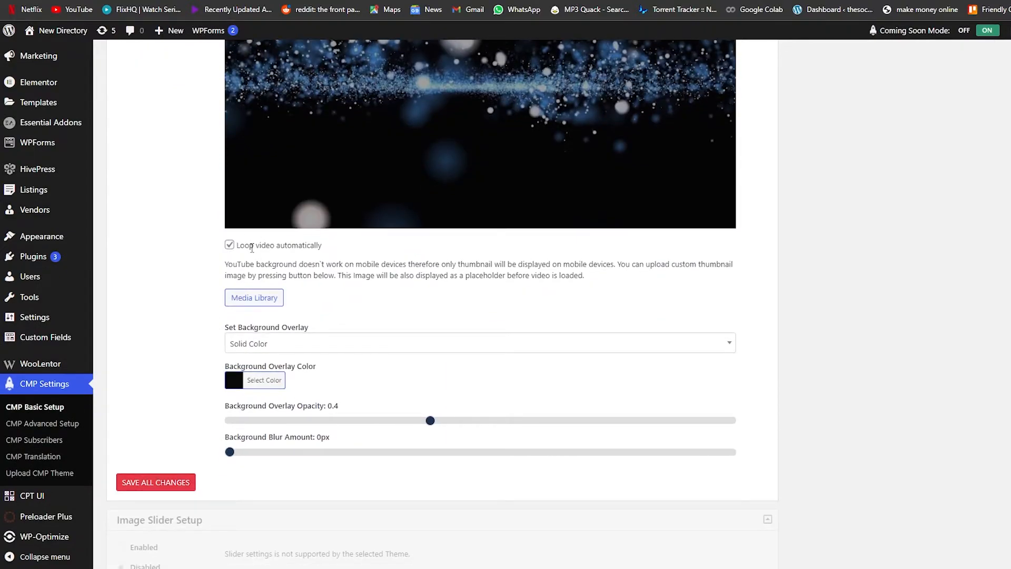
scroll(301, 313, up, 2)
scroll(303, 312, down, 5)
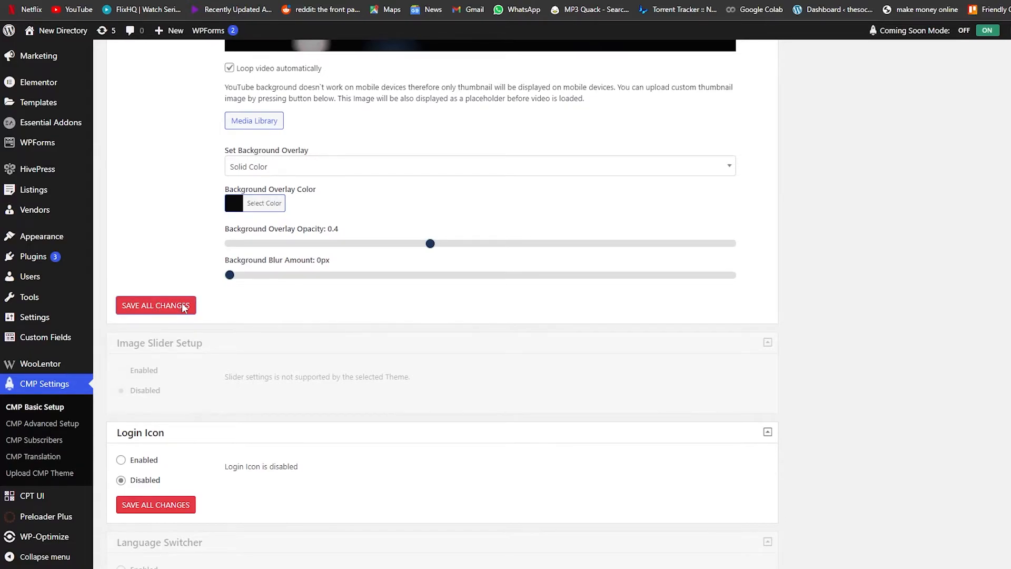
scroll(238, 328, down, 3)
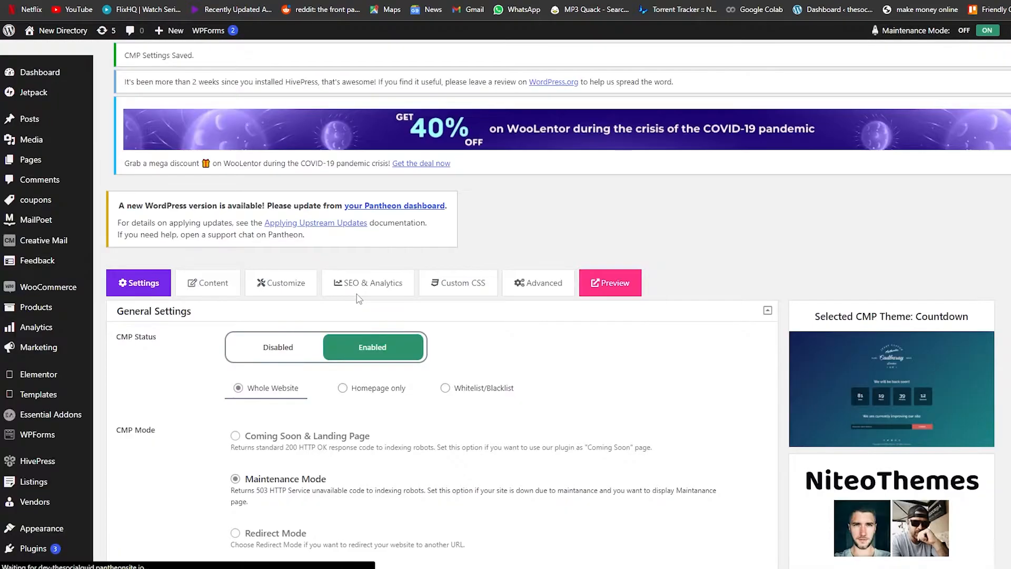
scroll(357, 310, down, 5)
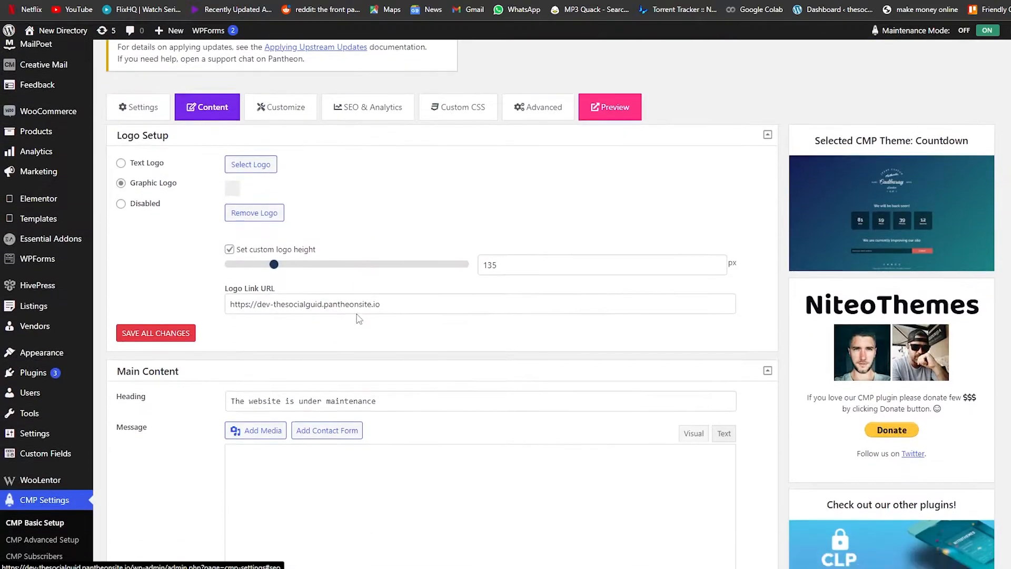
scroll(399, 374, up, 1)
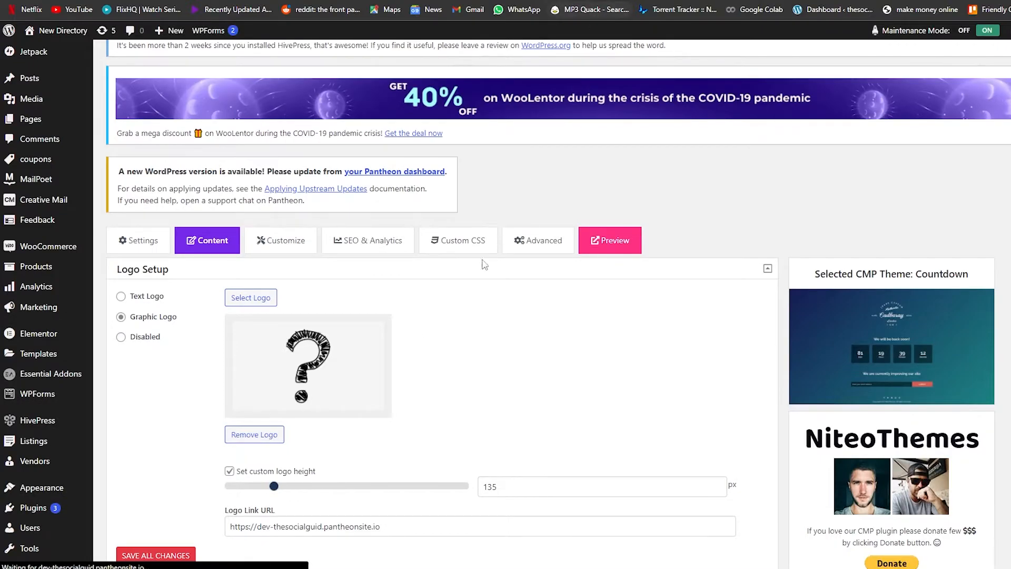
scroll(467, 287, down, 6)
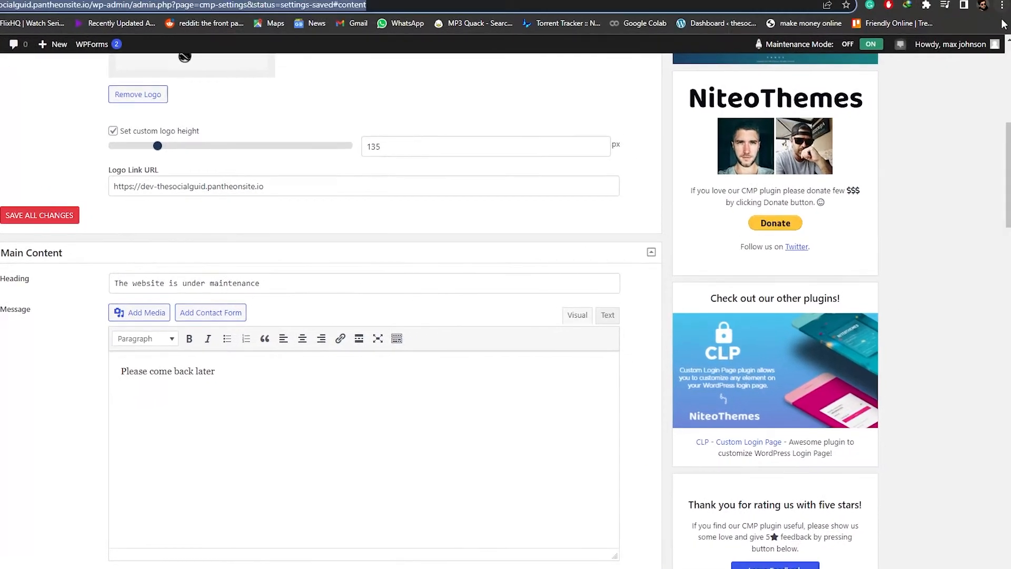
- Open the site address in a new incognito window to view the maintenance page
click(999, 8)
click(971, 48)
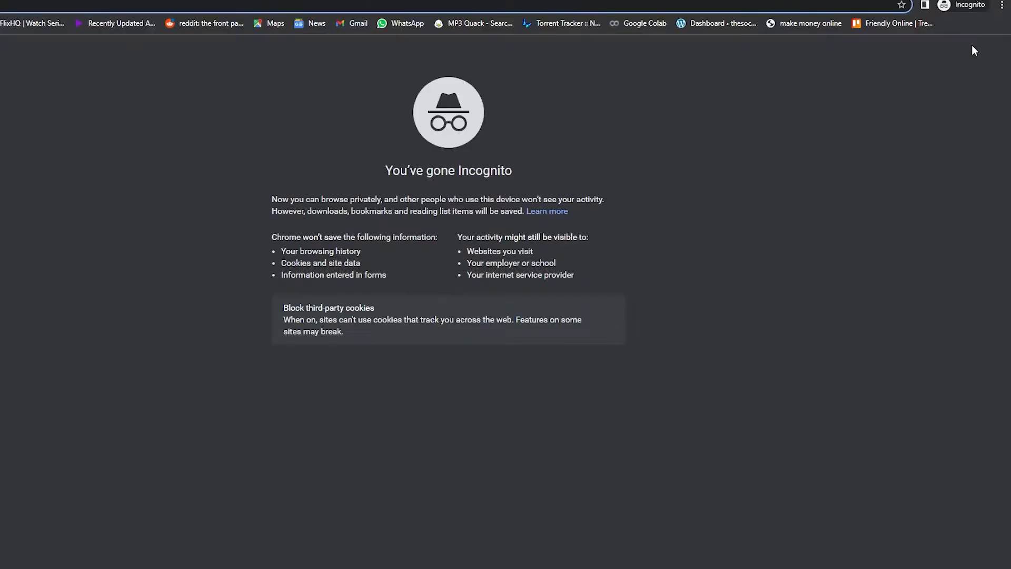
text(https://dev-thesocialguid.pantheonsite.io/)
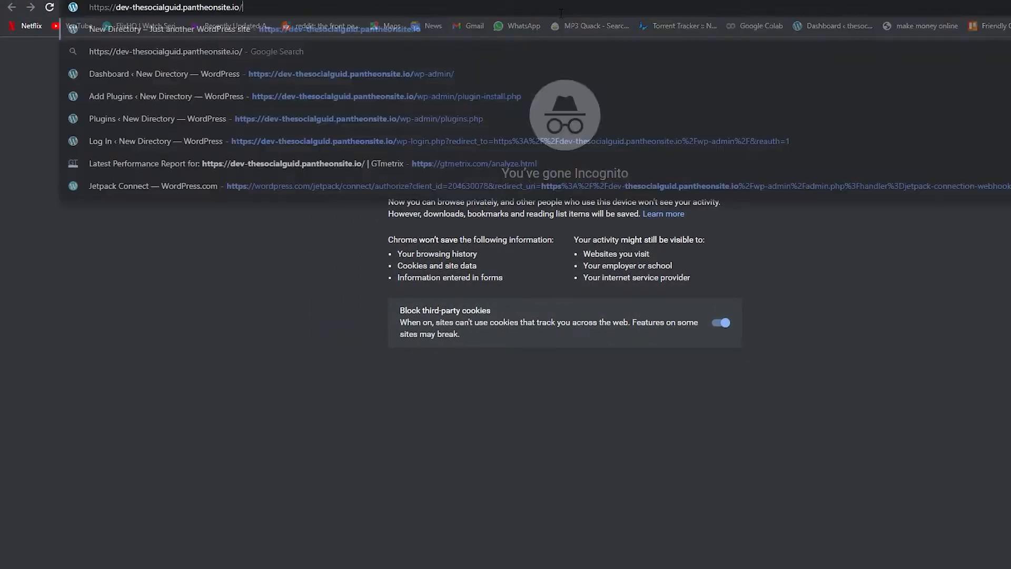
key(Return)
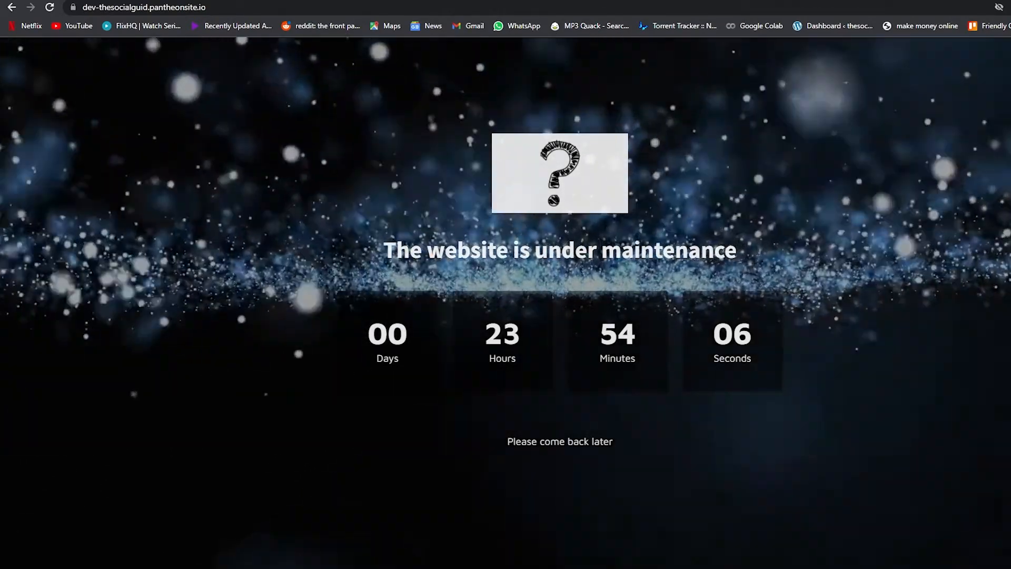
- Replace the logo with the white Eden rock logo image from the media library
key(alt+Tab)
scroll(422, 343, up, 3)
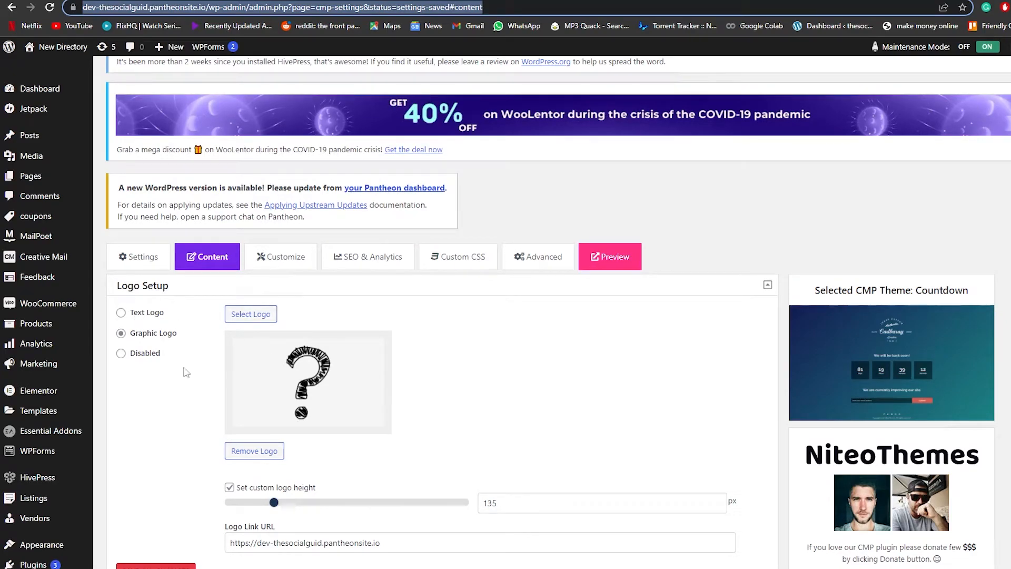
click(267, 453)
click(703, 288)
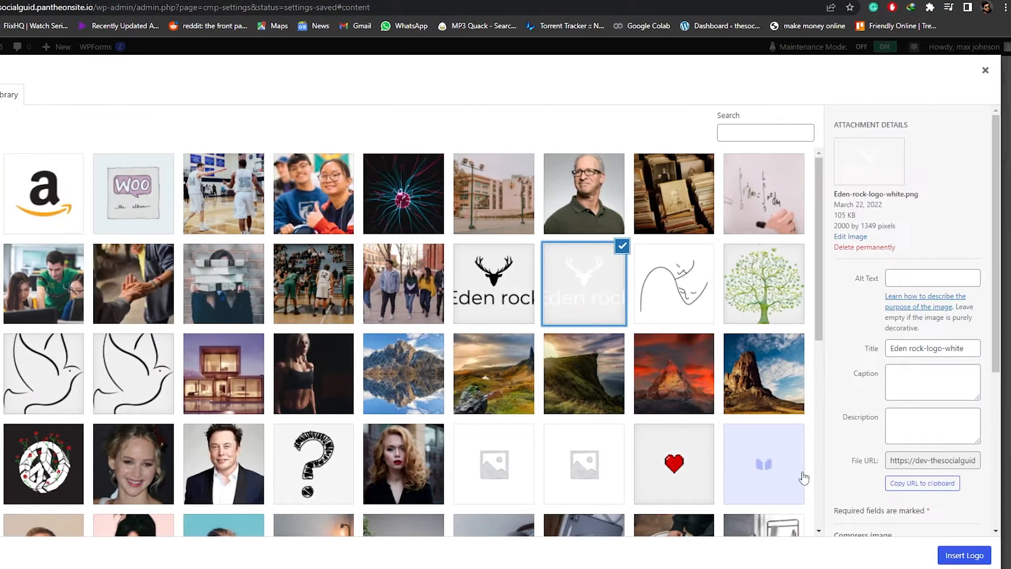
click(980, 559)
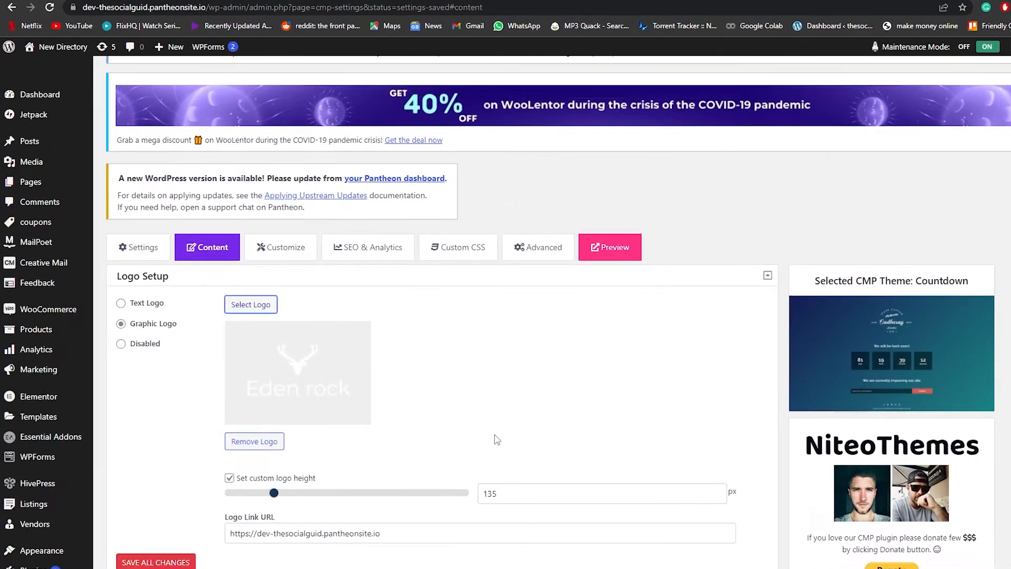
- Set the countdown timer date to April 9, 2022 12:00 AM and save all changes
scroll(415, 434, down, 15)
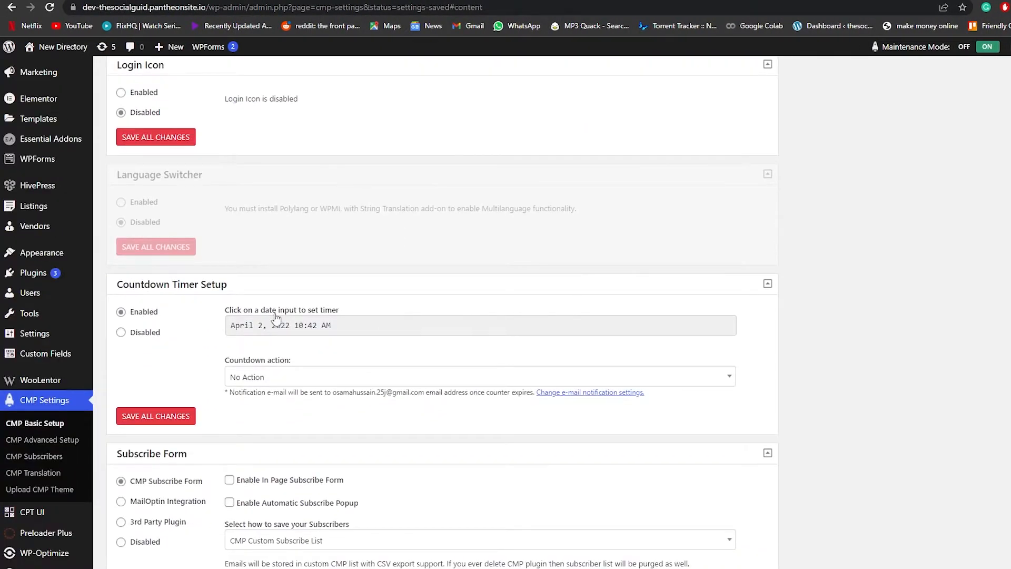
scroll(275, 317, up, 14)
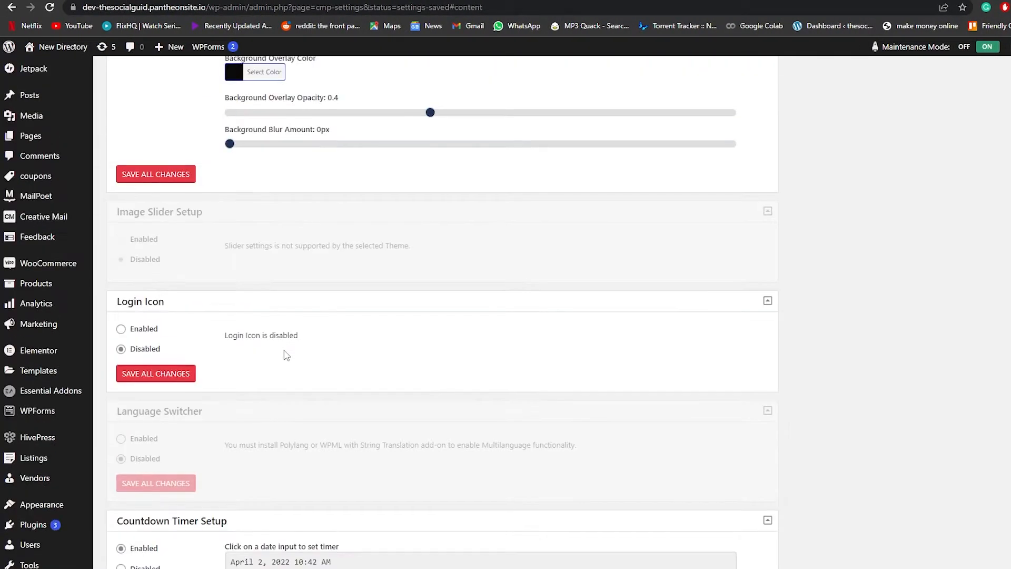
scroll(277, 359, down, 9)
scroll(278, 360, down, 8)
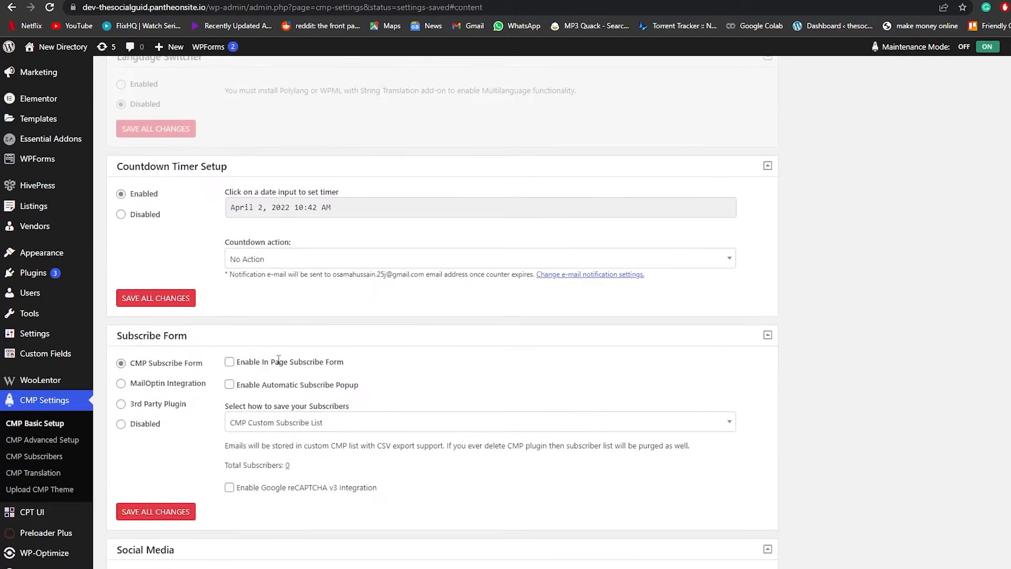
scroll(242, 293, up, 2)
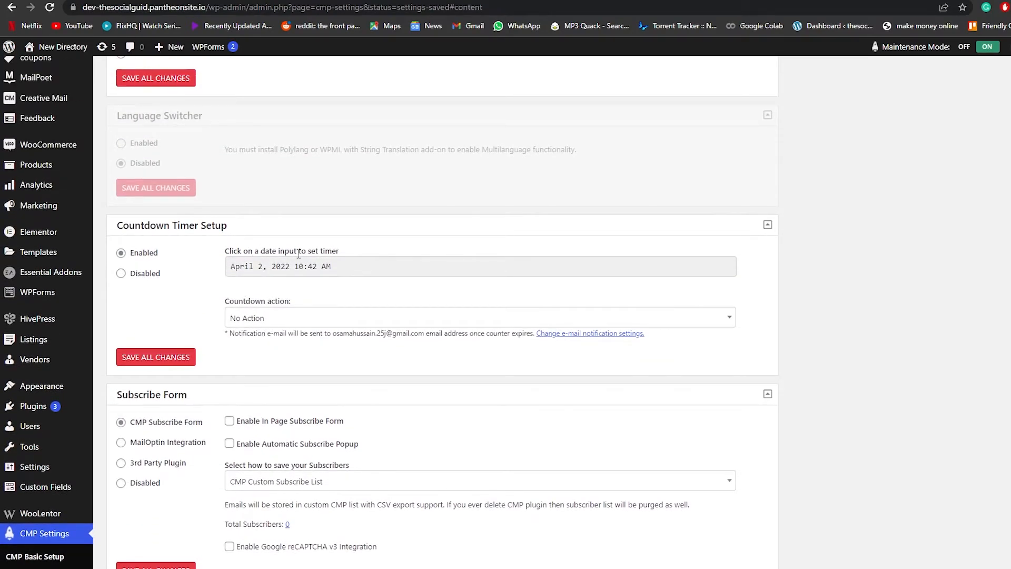
click(338, 275)
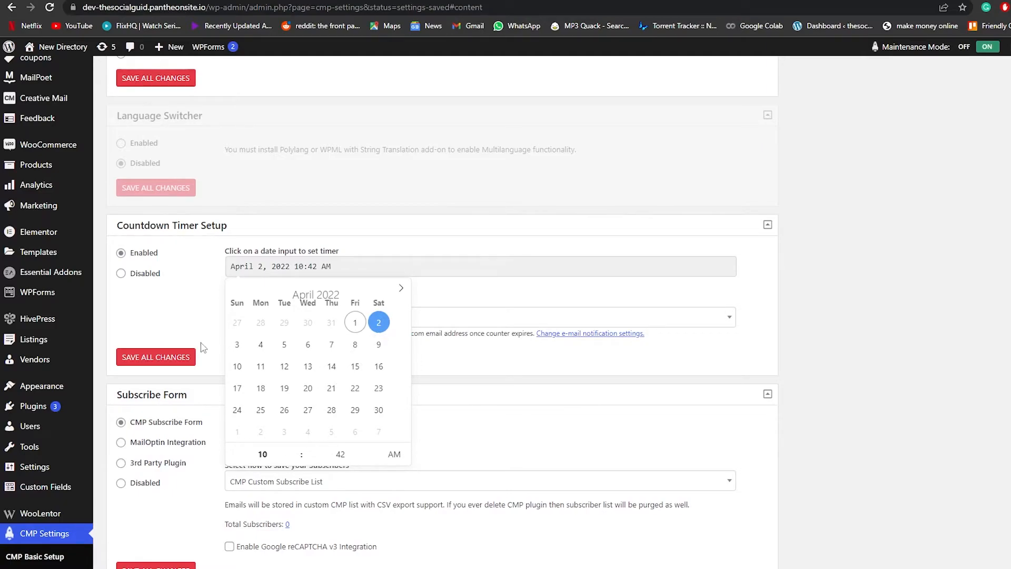
click(379, 345)
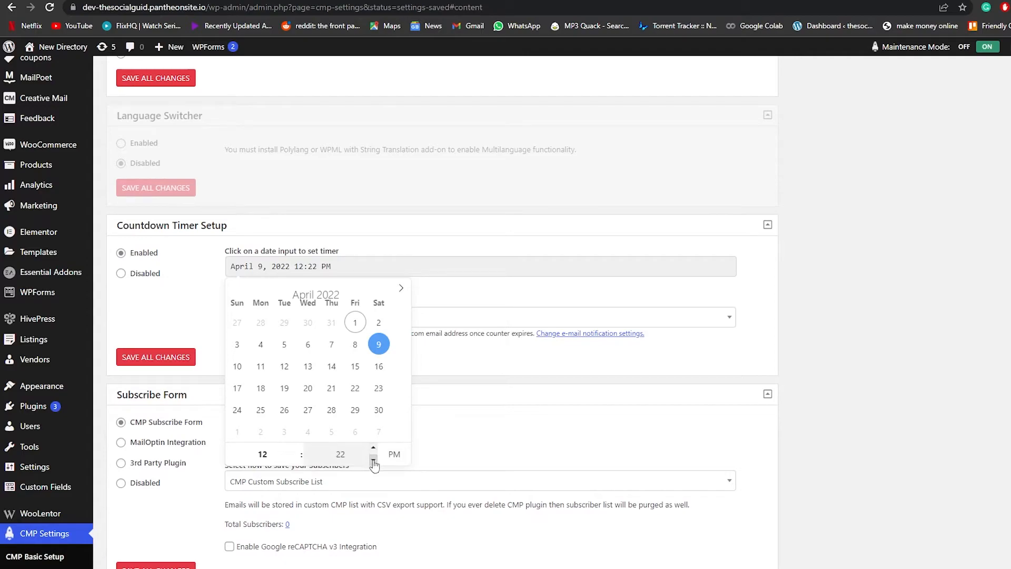
scroll(324, 353, down, 1)
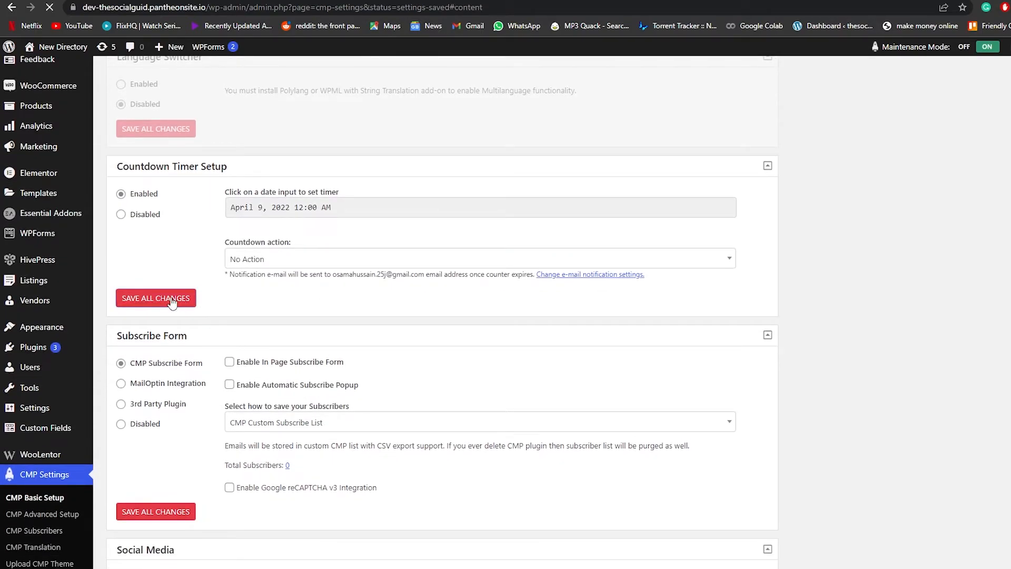
click(171, 298)
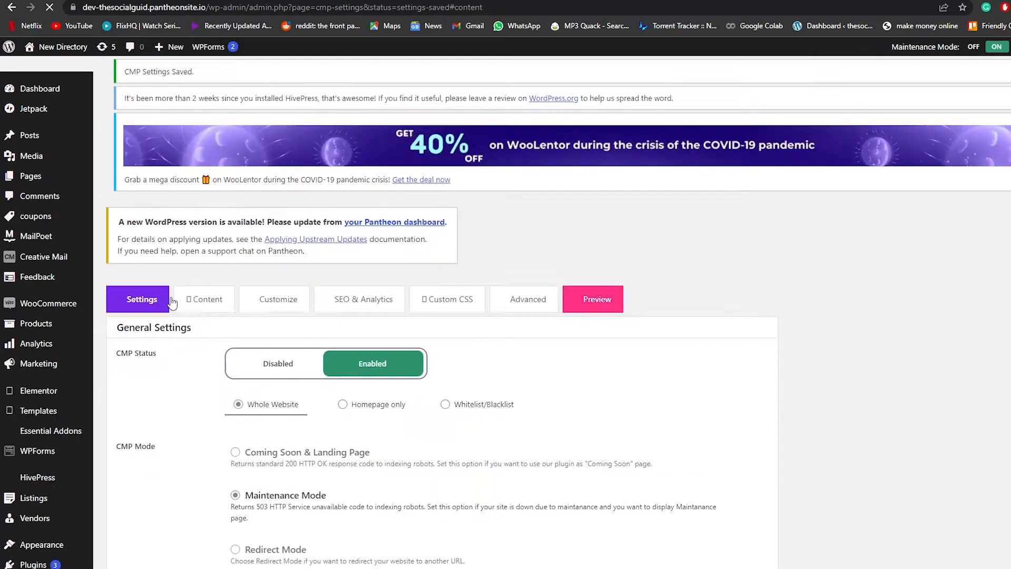
- Reload the incognito window to view the updated maintenance page
scroll(679, 479, down, 12)
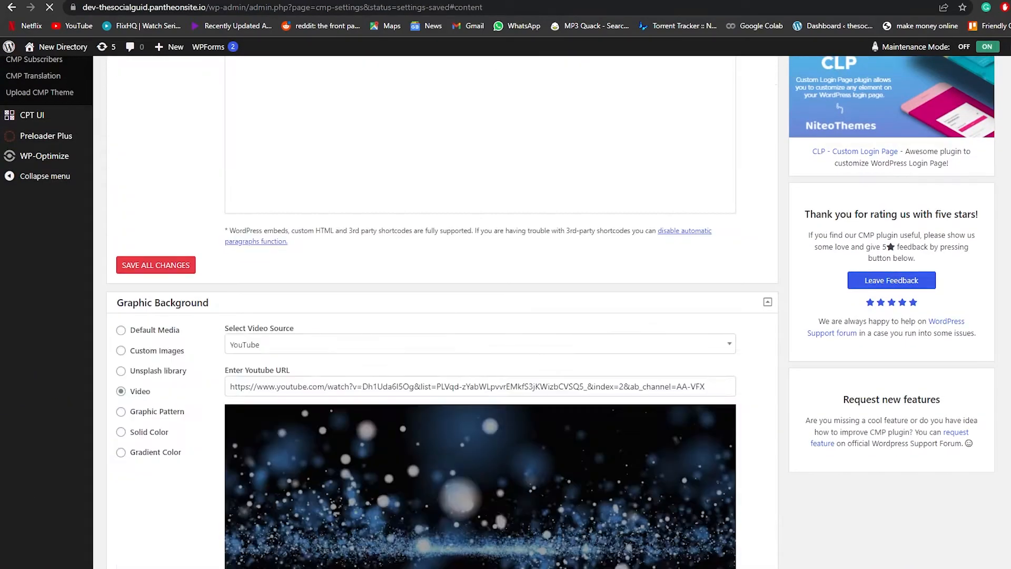
mouse_move(854, 566)
click(929, 552)
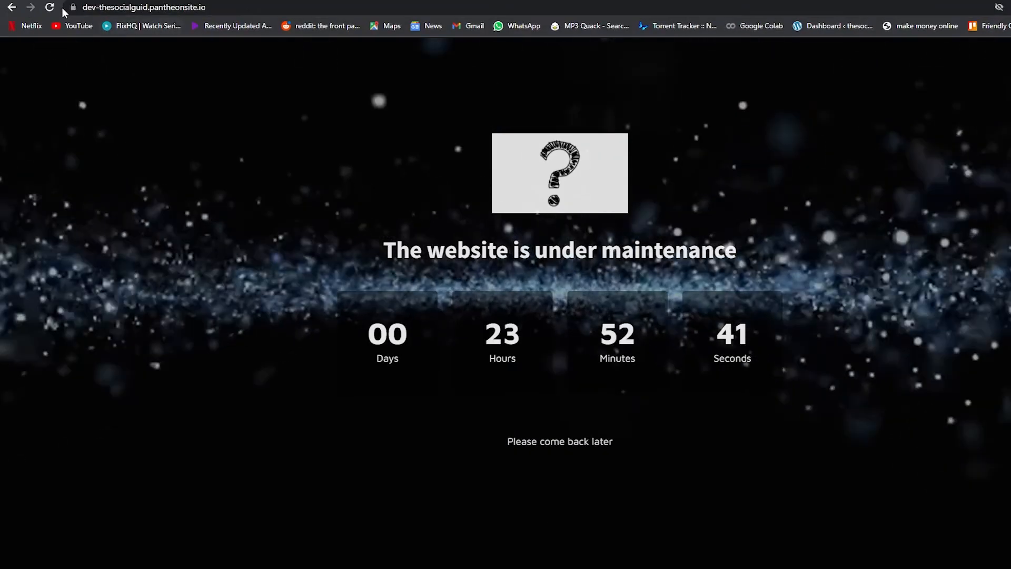
click(50, 7)
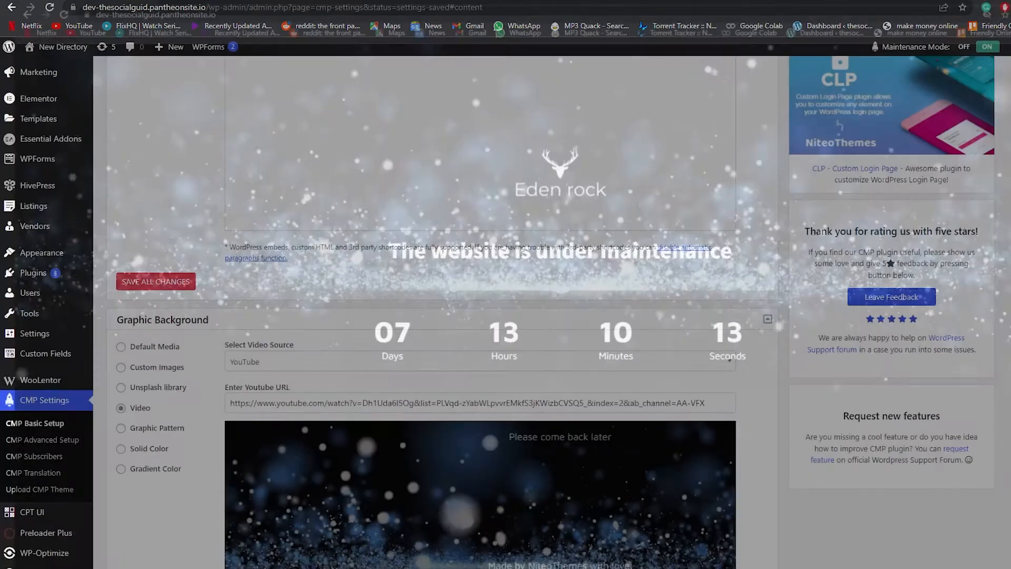
- Examine the Customize tab's color and font settings
scroll(271, 420, down, 5)
scroll(271, 420, up, 6)
scroll(274, 421, up, 10)
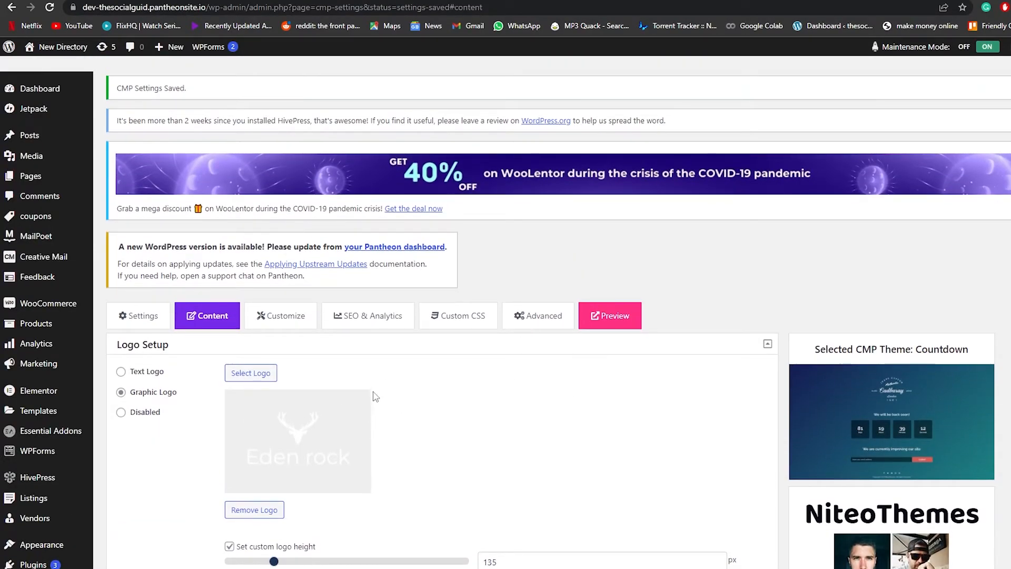
click(280, 316)
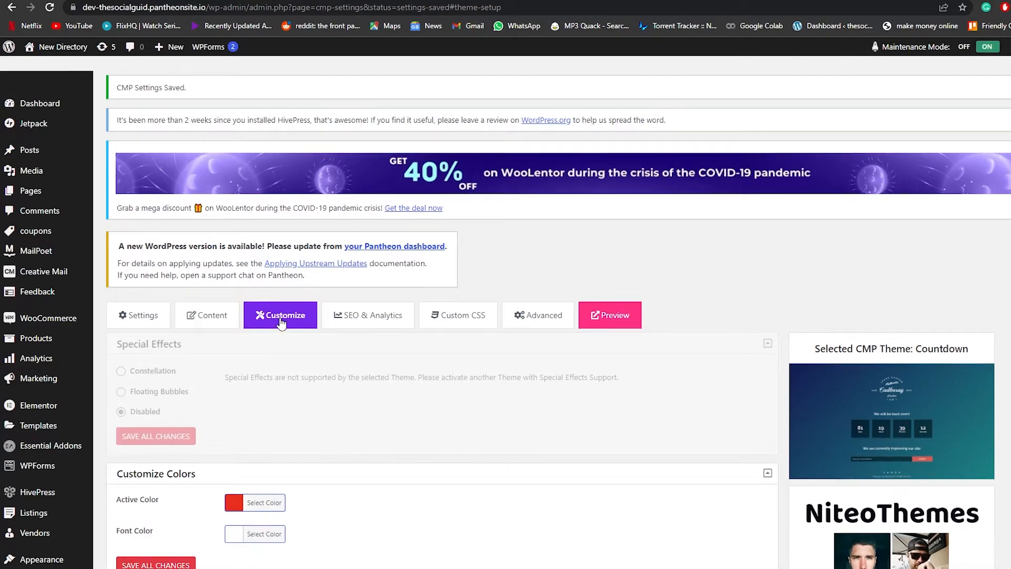
scroll(281, 324, down, 2)
scroll(283, 323, down, 2)
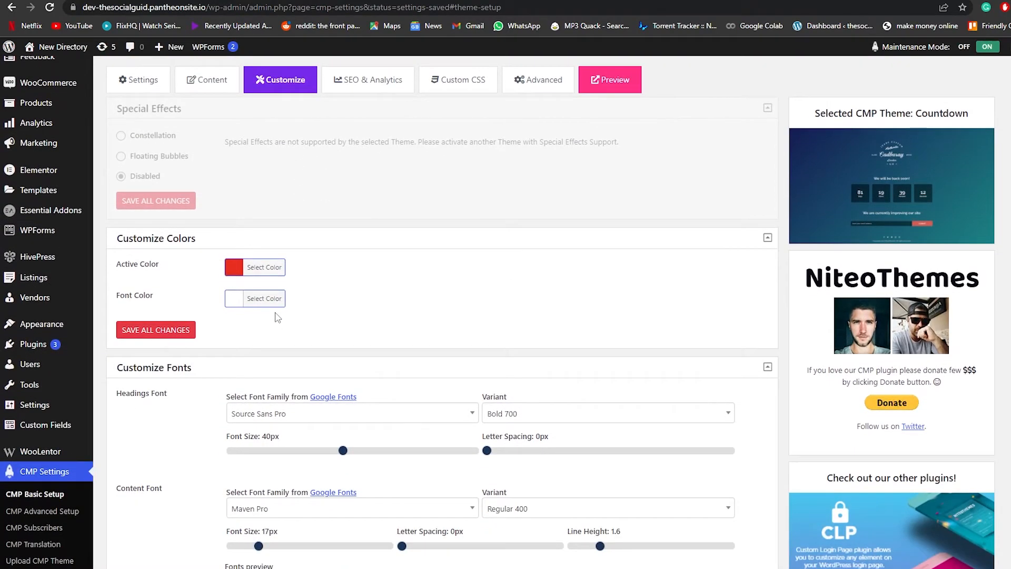
scroll(251, 298, down, 4)
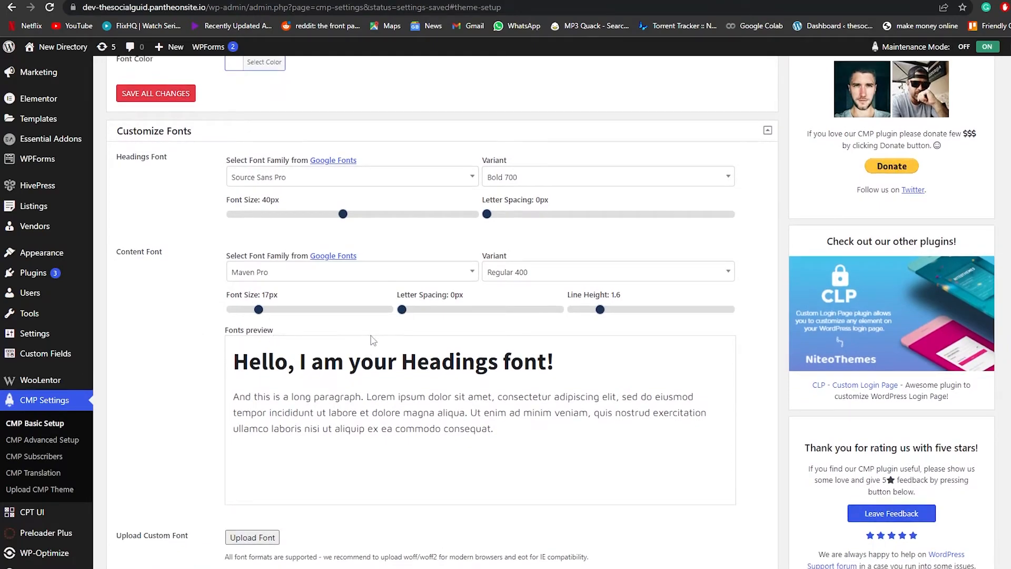
scroll(373, 340, down, 1)
scroll(334, 367, down, 2)
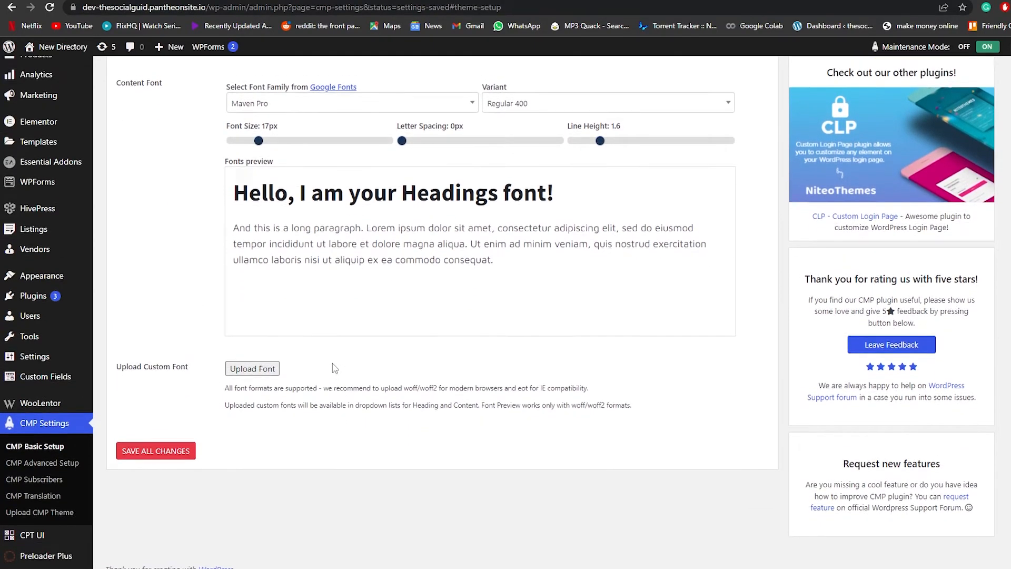
scroll(334, 368, up, 6)
scroll(434, 357, up, 4)
- Browse the SEO & Analytics settings and the advanced setup page
click(365, 261)
scroll(371, 301, down, 2)
scroll(372, 300, down, 3)
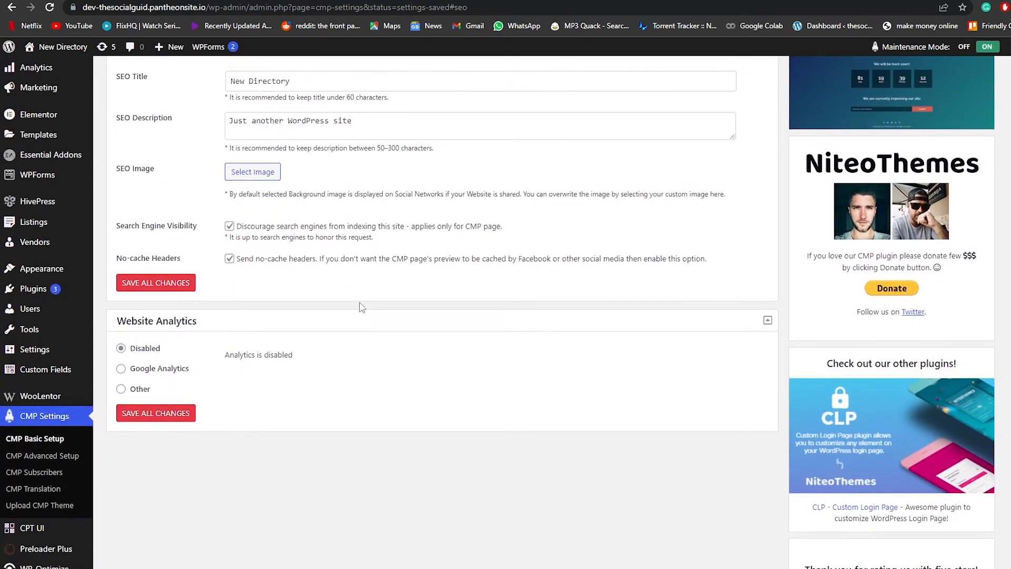
scroll(372, 300, up, 3)
click(467, 139)
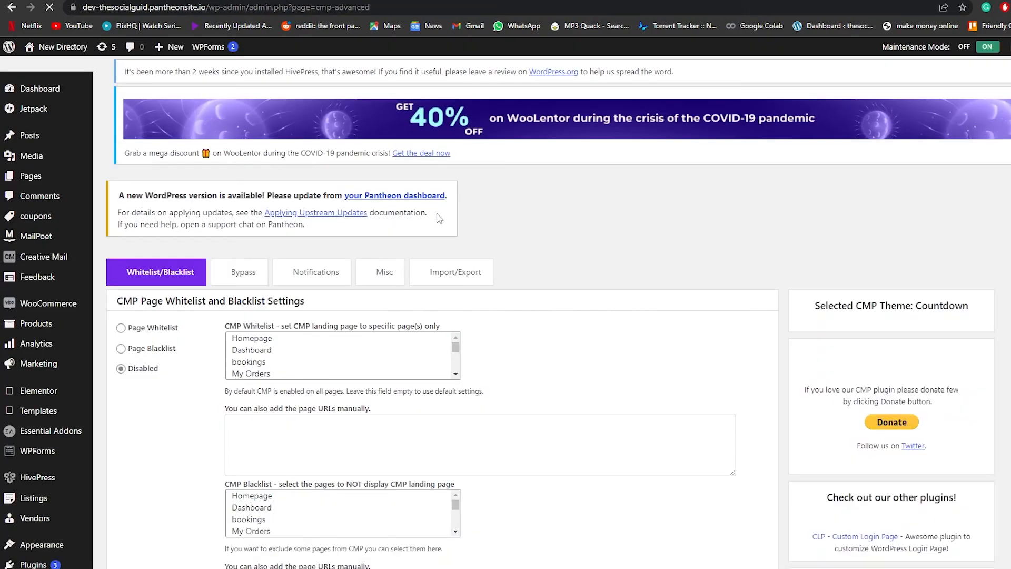
scroll(464, 284, down, 2)
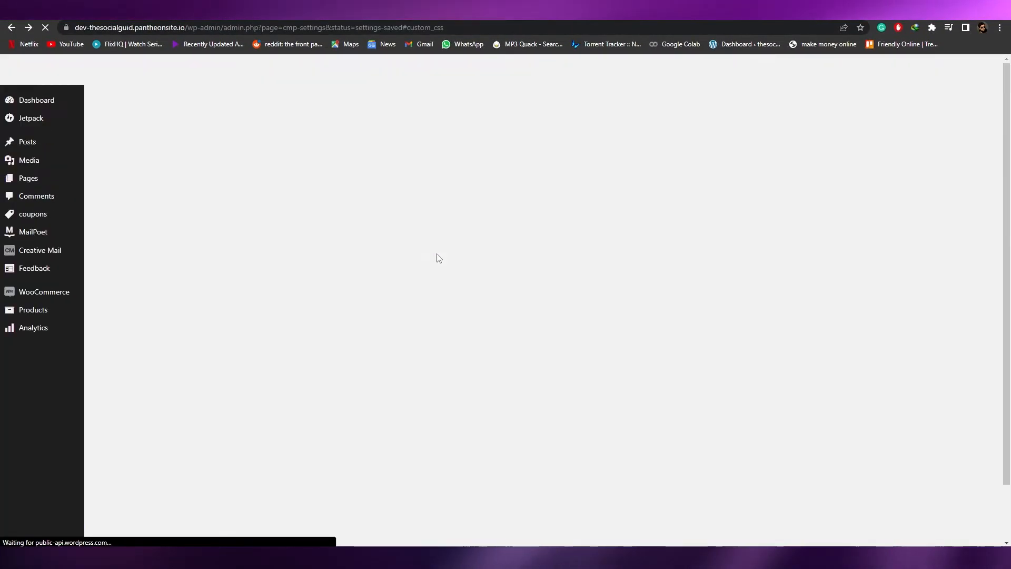